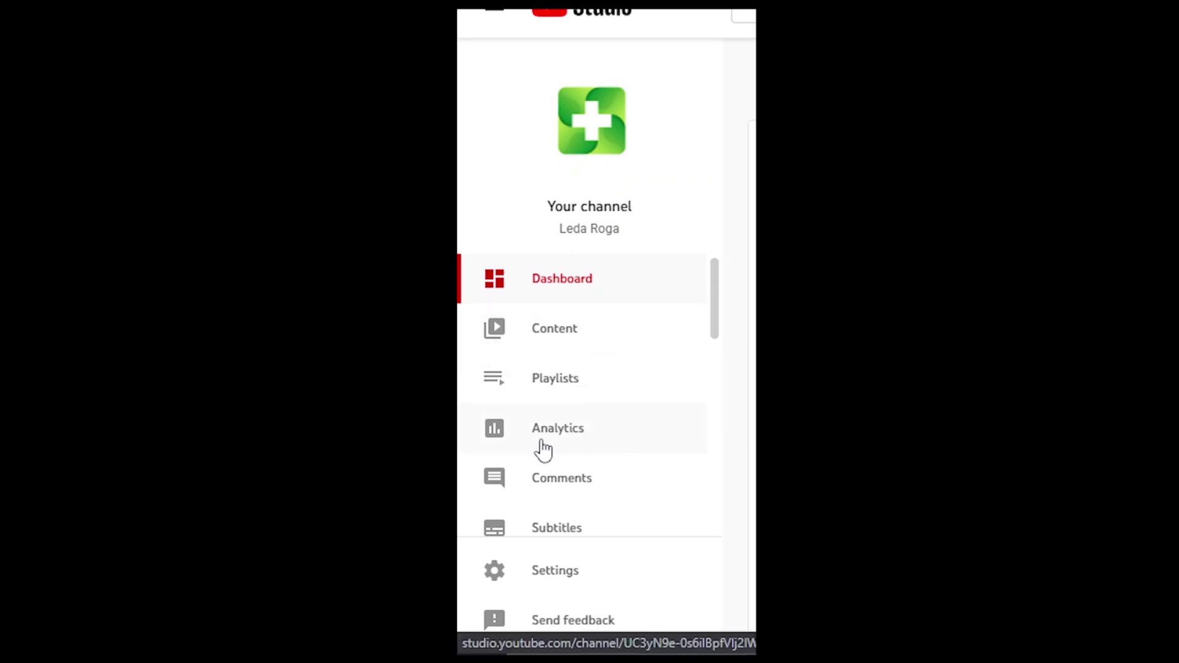
Open the Research section of the channel analytics and read its introduction to exploring viewer searches.
click(600, 440)
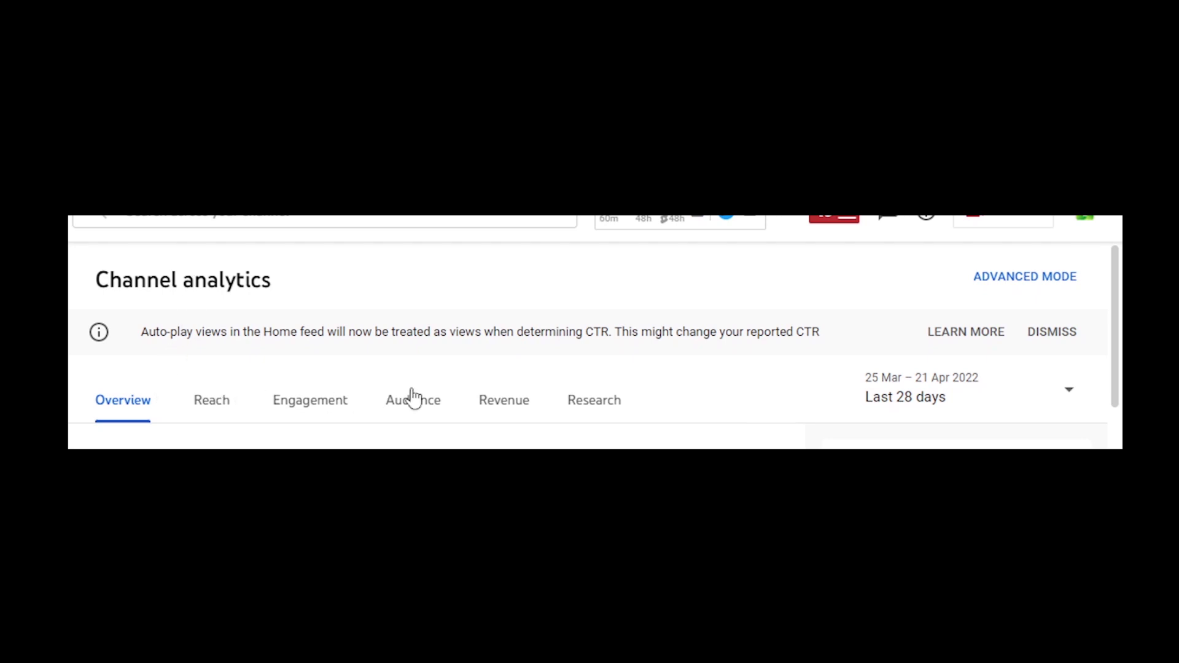
click(595, 406)
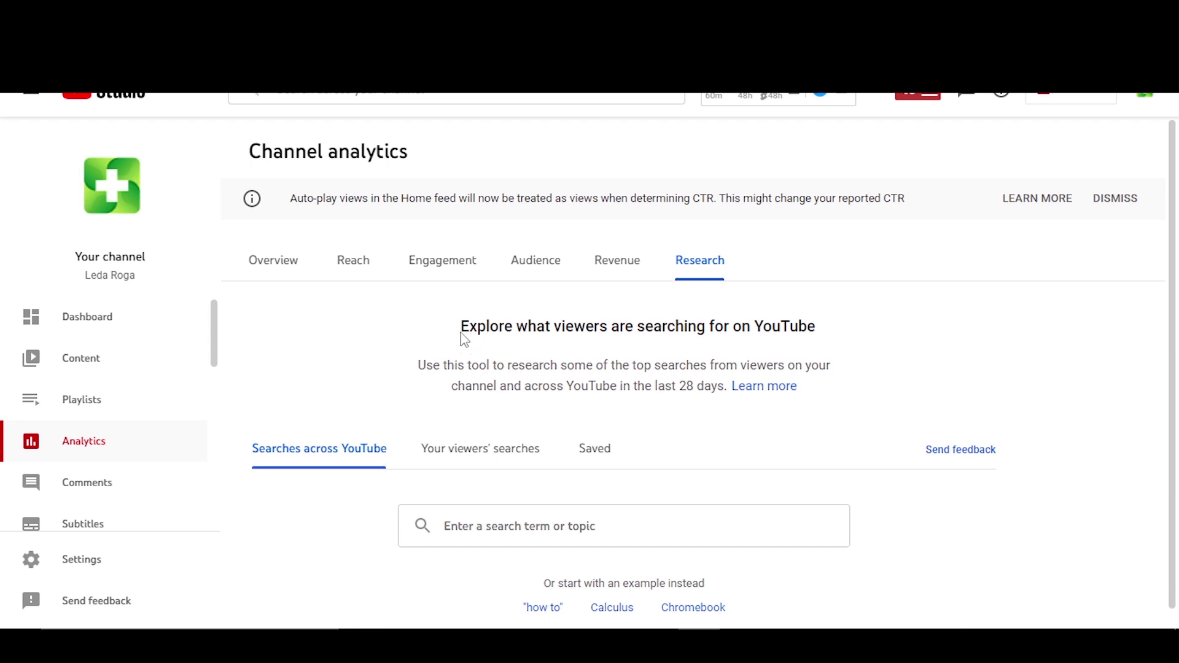
drag(464, 334, 811, 339)
click(807, 338)
drag(419, 367, 832, 377)
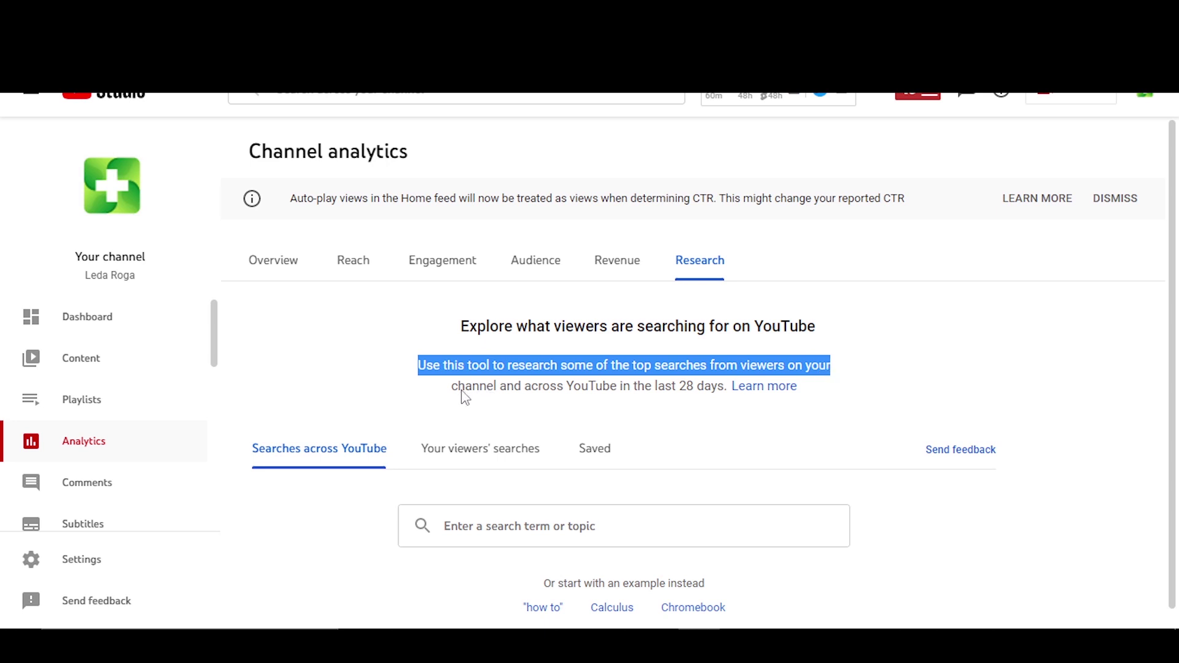
drag(452, 387, 730, 397)
click(516, 395)
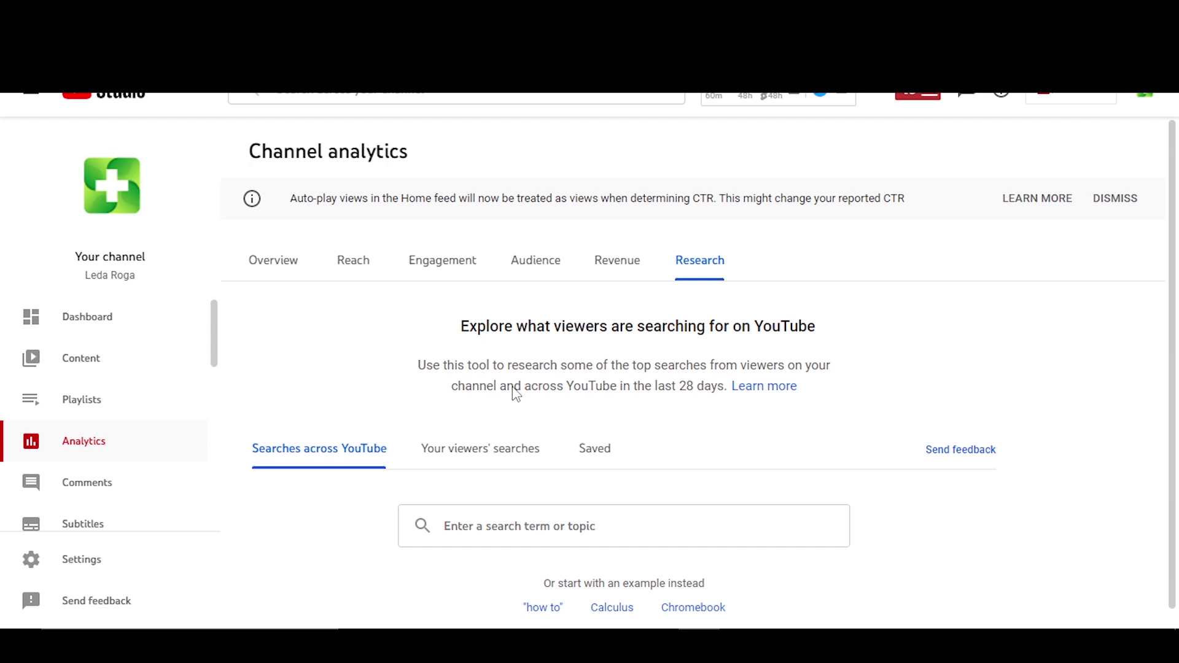
scroll(540, 436, down, 1)
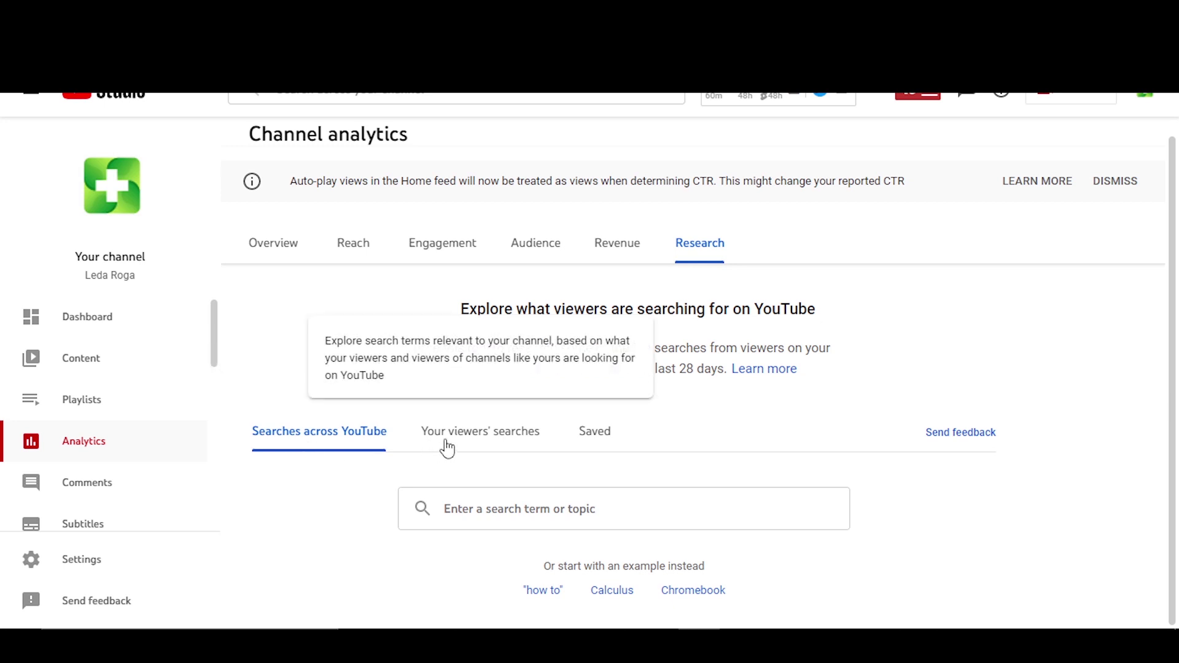
Look up the search term "emoney" among searches across YouTube.
click(611, 438)
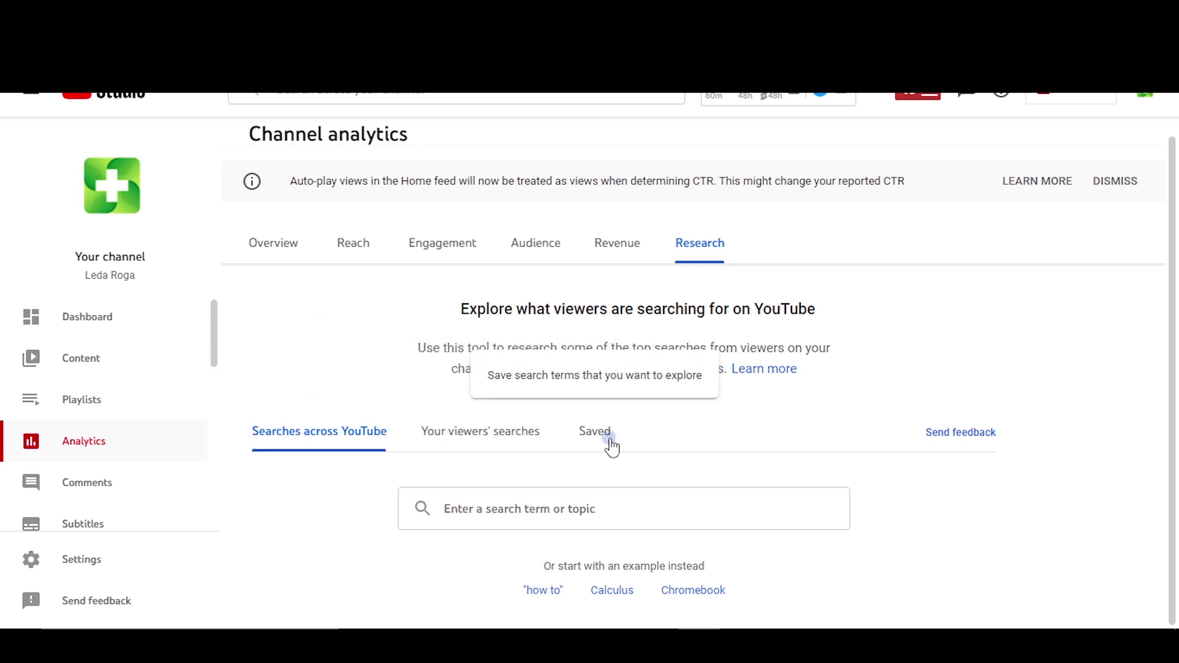
click(303, 440)
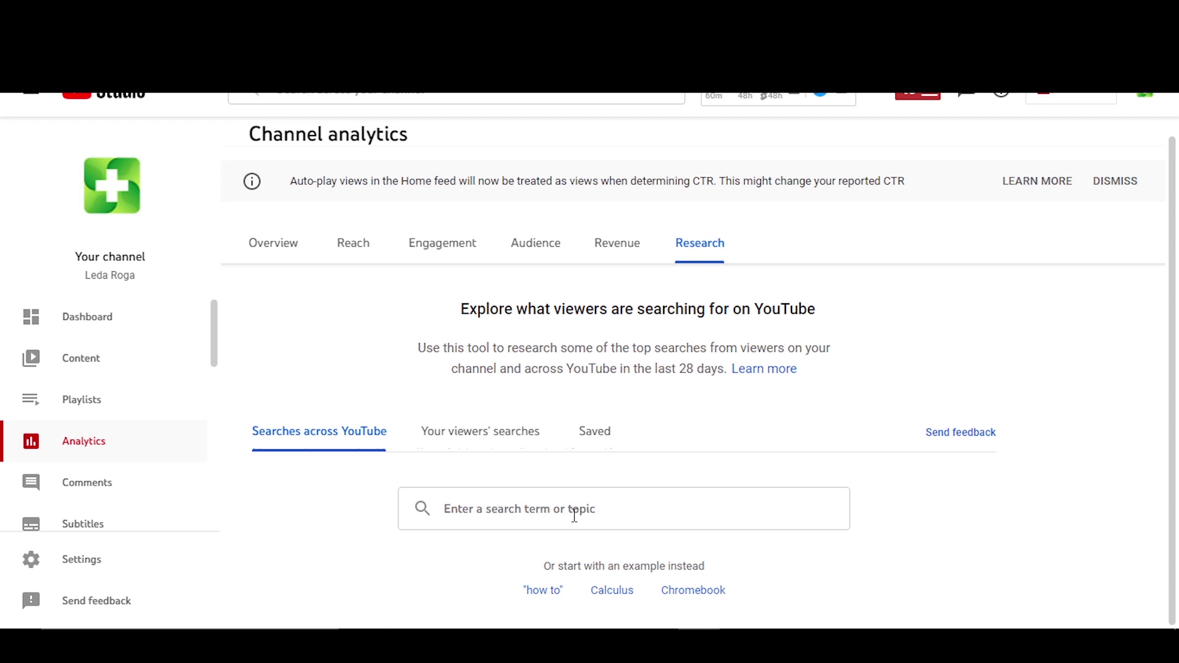
click(531, 509)
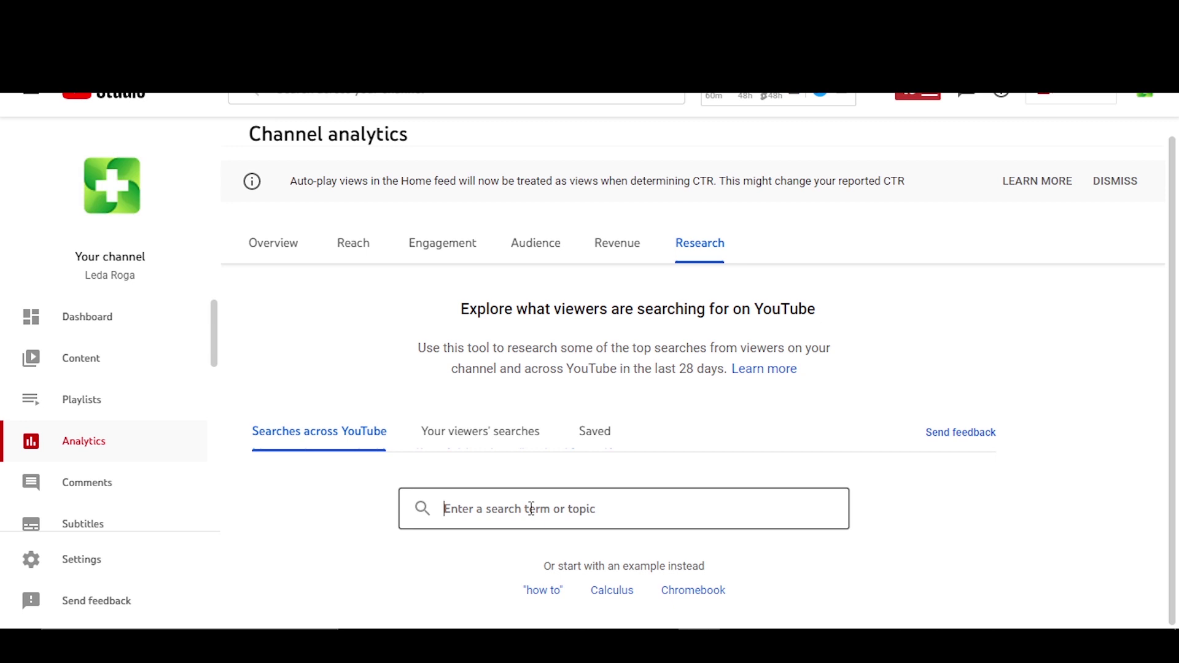
text(emoney)
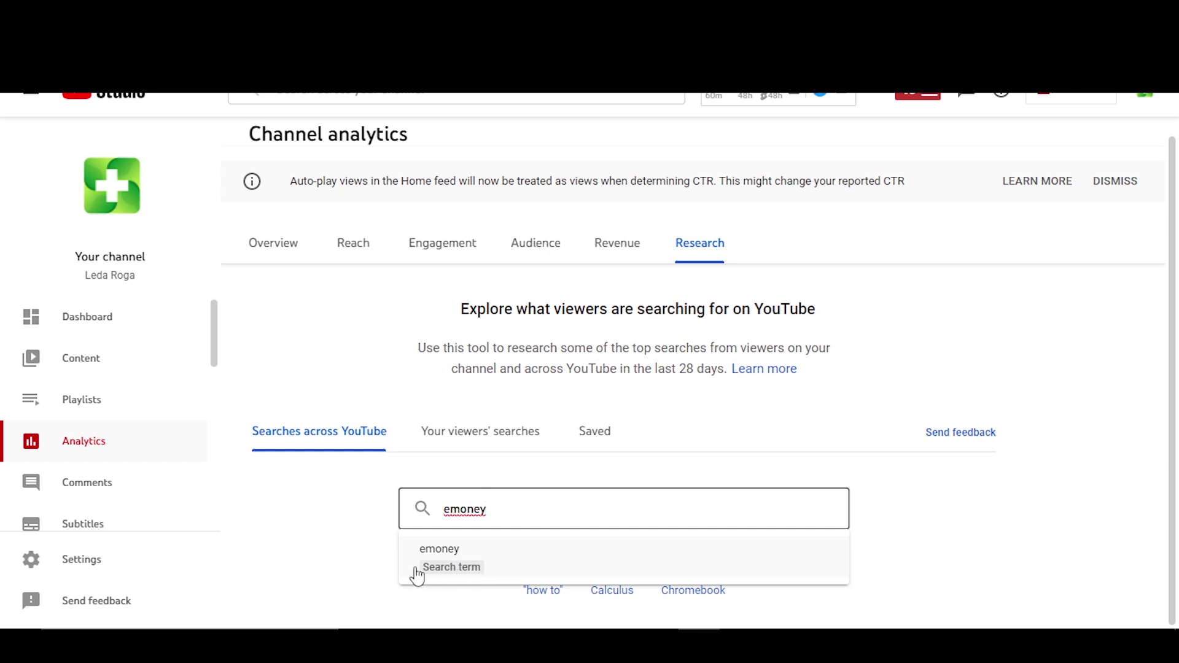
click(440, 563)
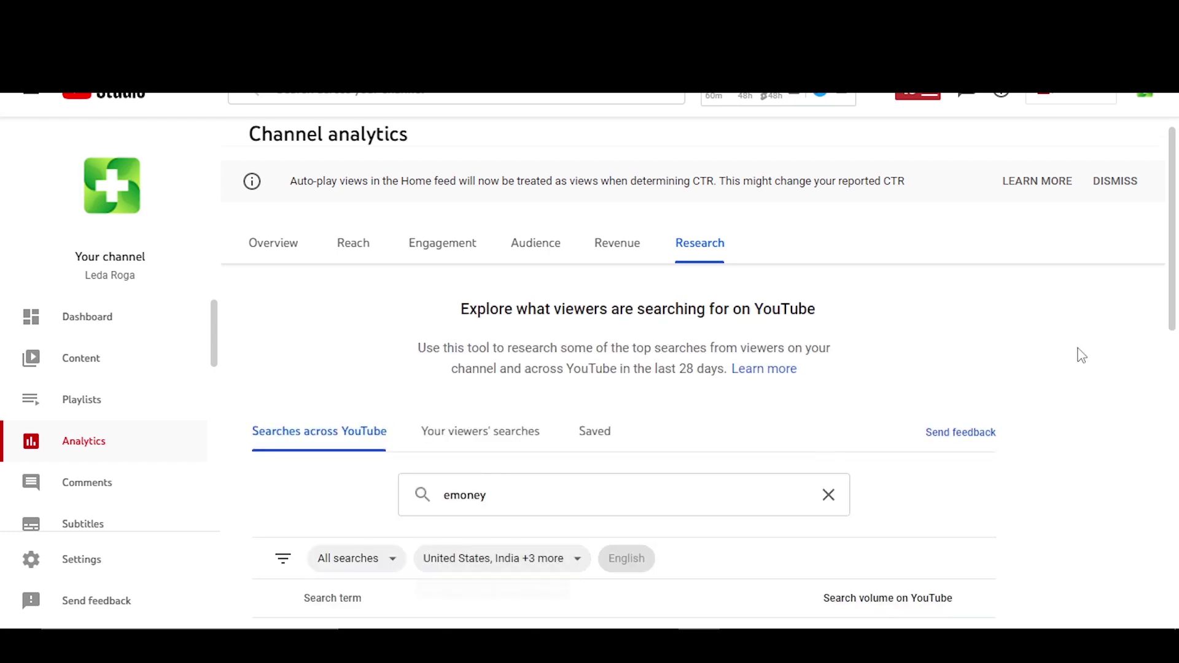
Review the search-type filter options for the emoney results and apply the All option to the Geography filter.
drag(1174, 295, 1176, 407)
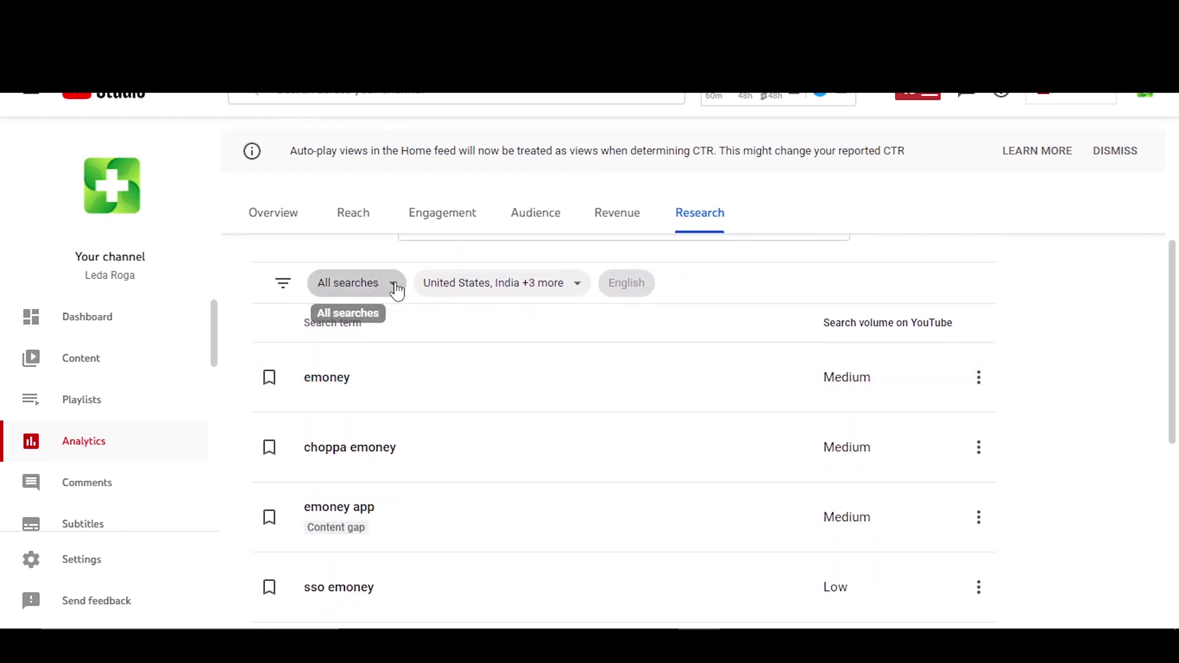
click(366, 295)
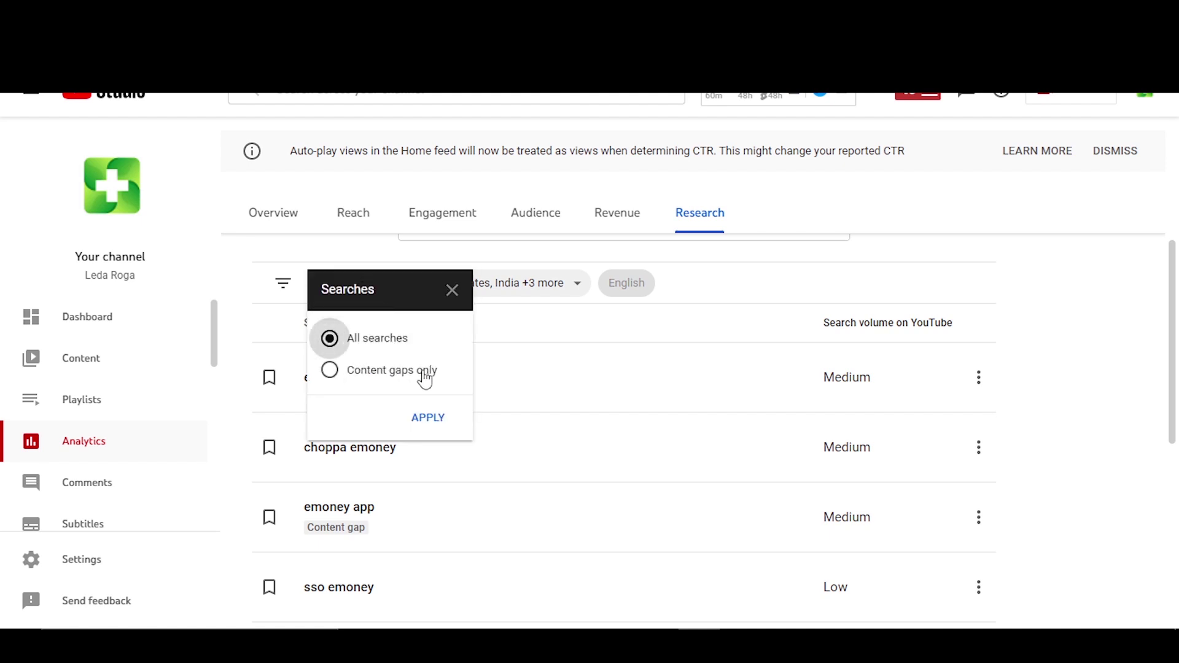
click(452, 289)
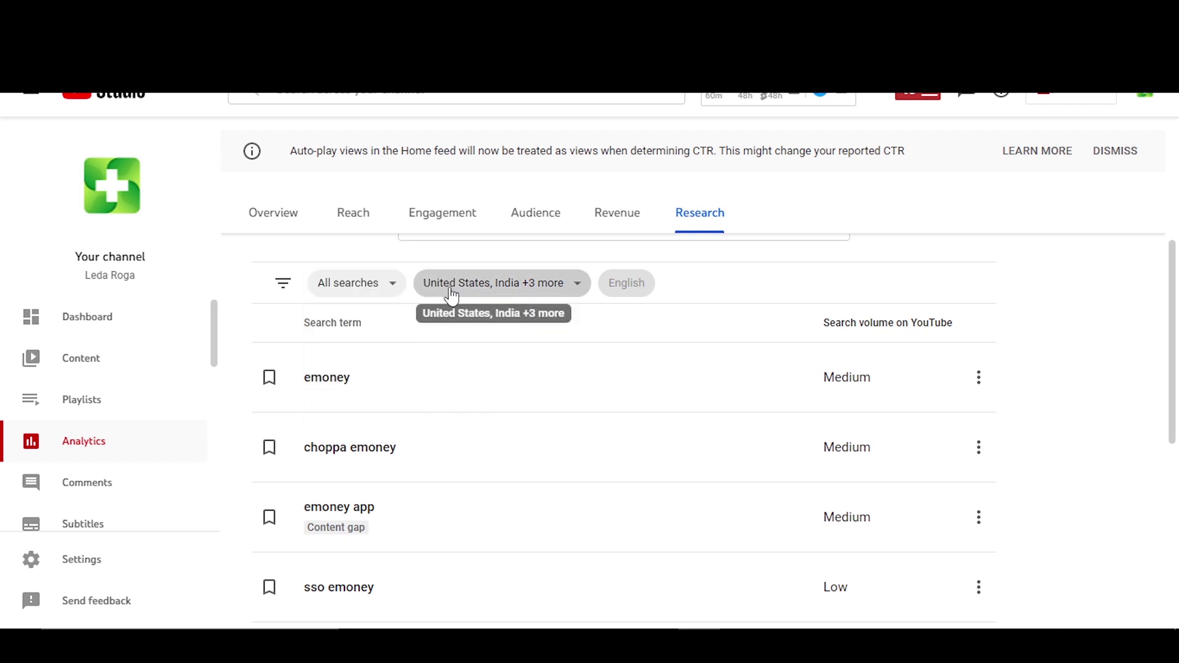
click(550, 295)
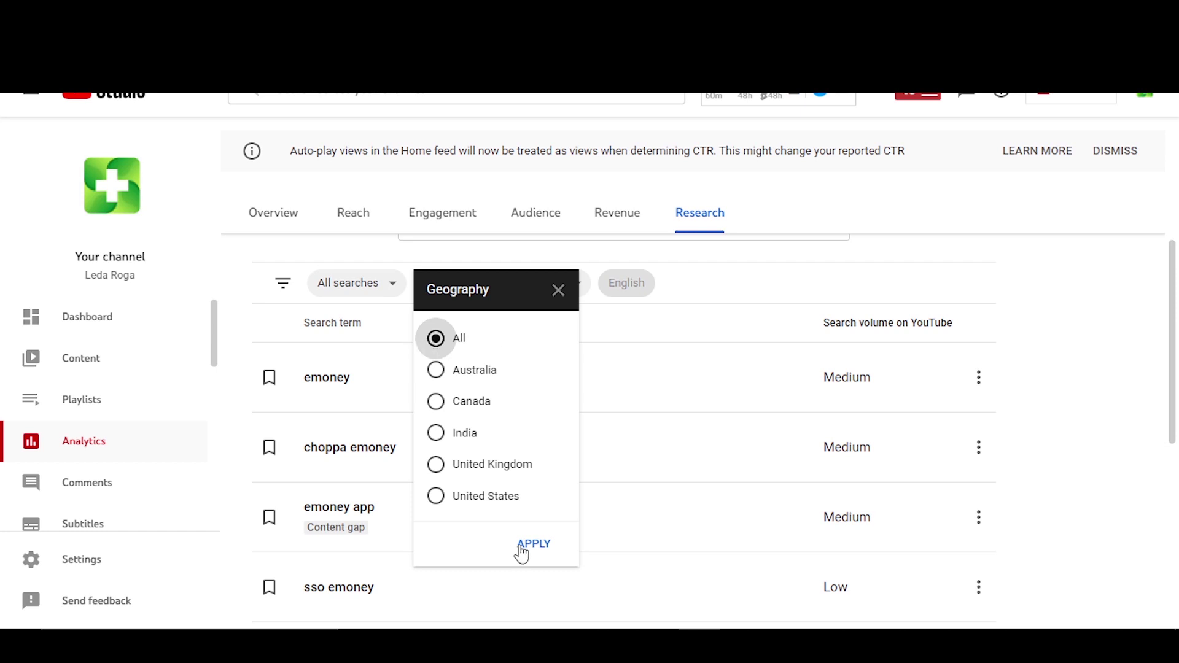
click(539, 545)
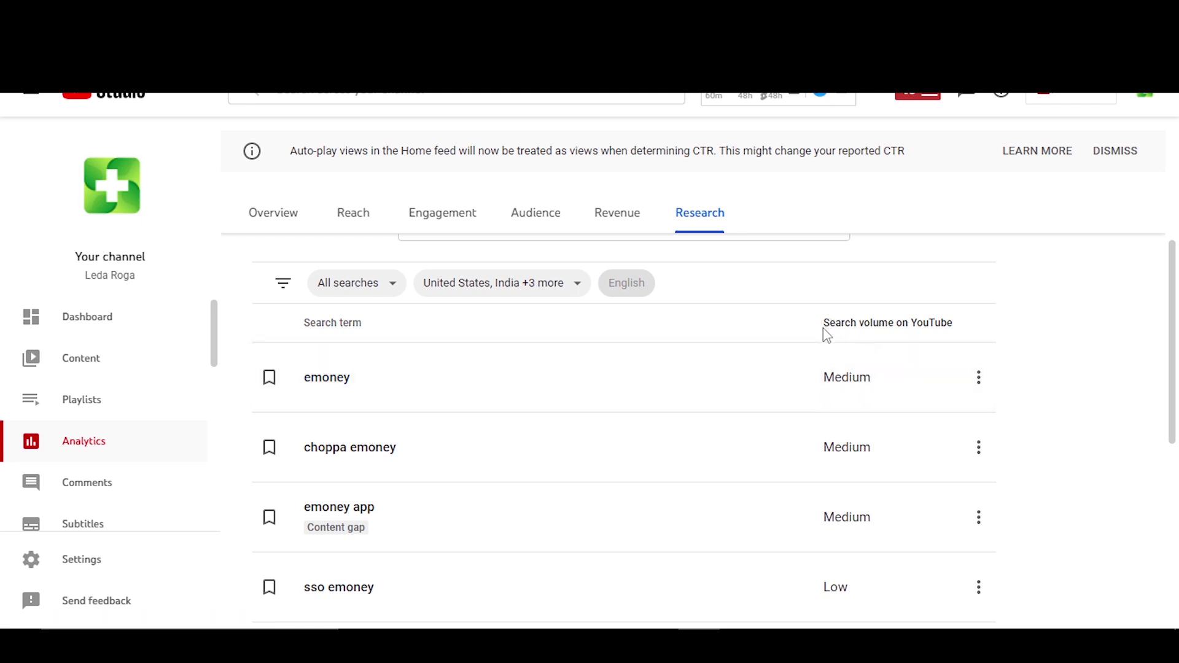
Examine the search volume column and the additional actions available for the emoney search term.
drag(824, 329, 959, 332)
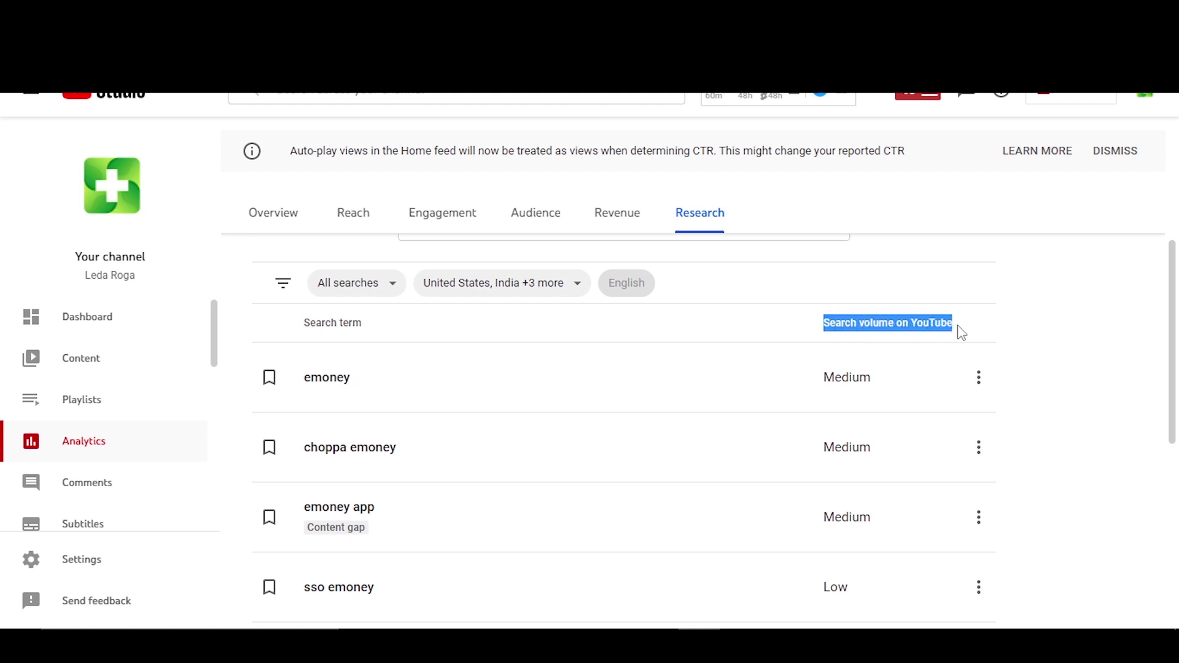
click(929, 333)
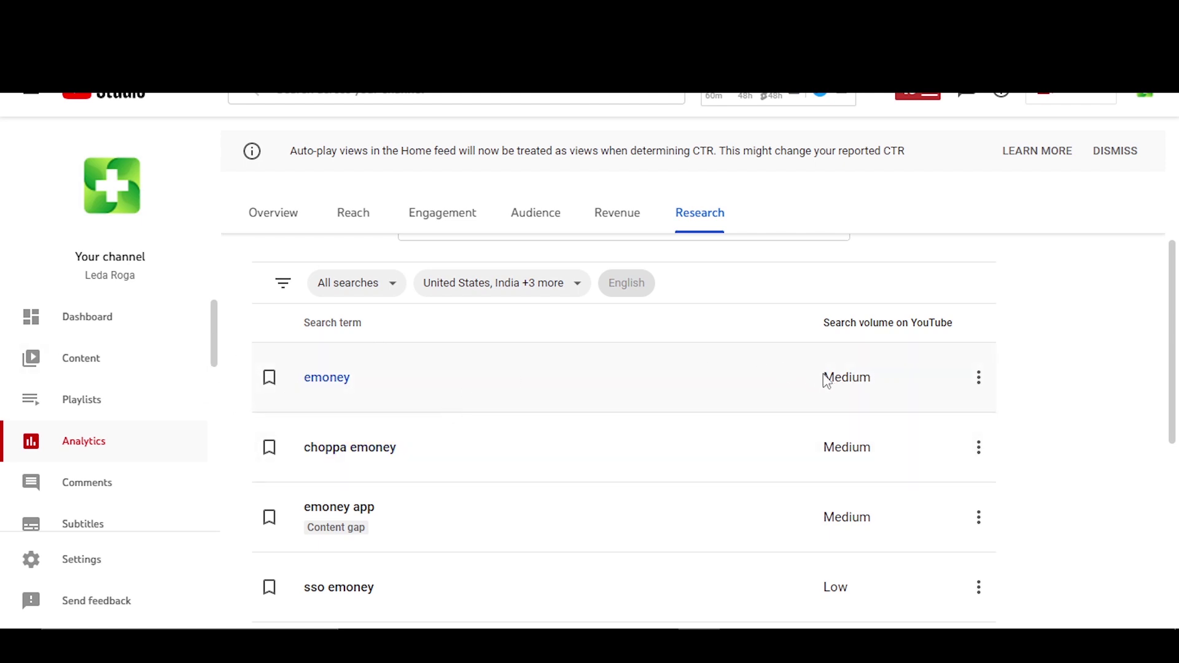
click(981, 386)
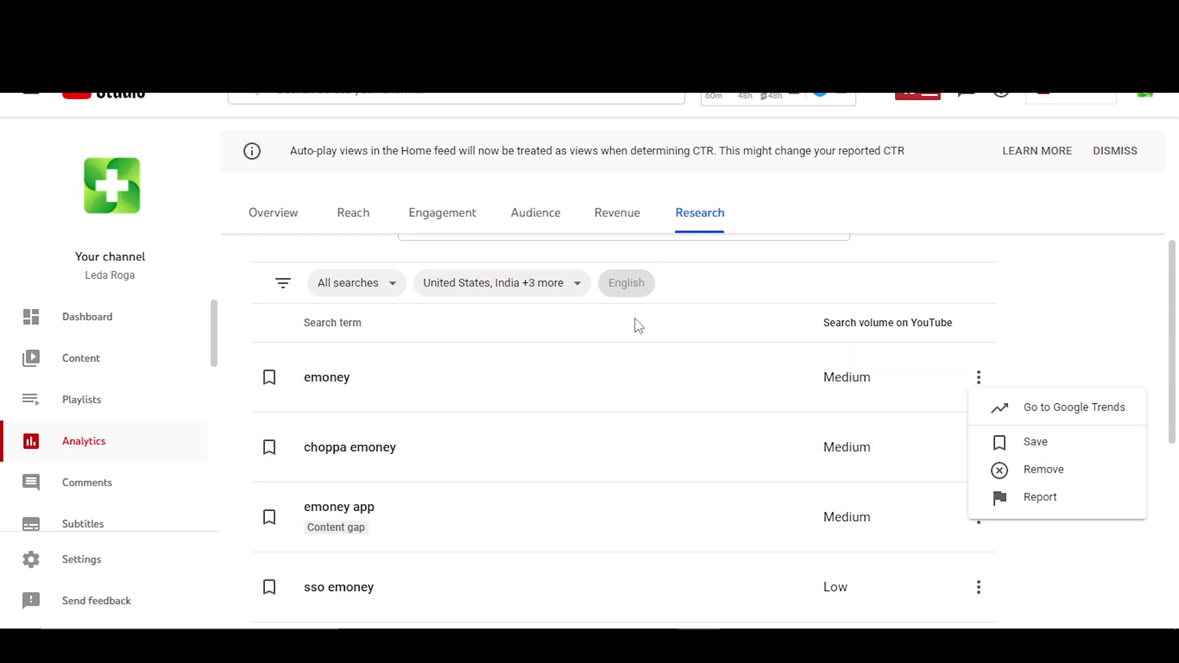
scroll(639, 326, up, 2)
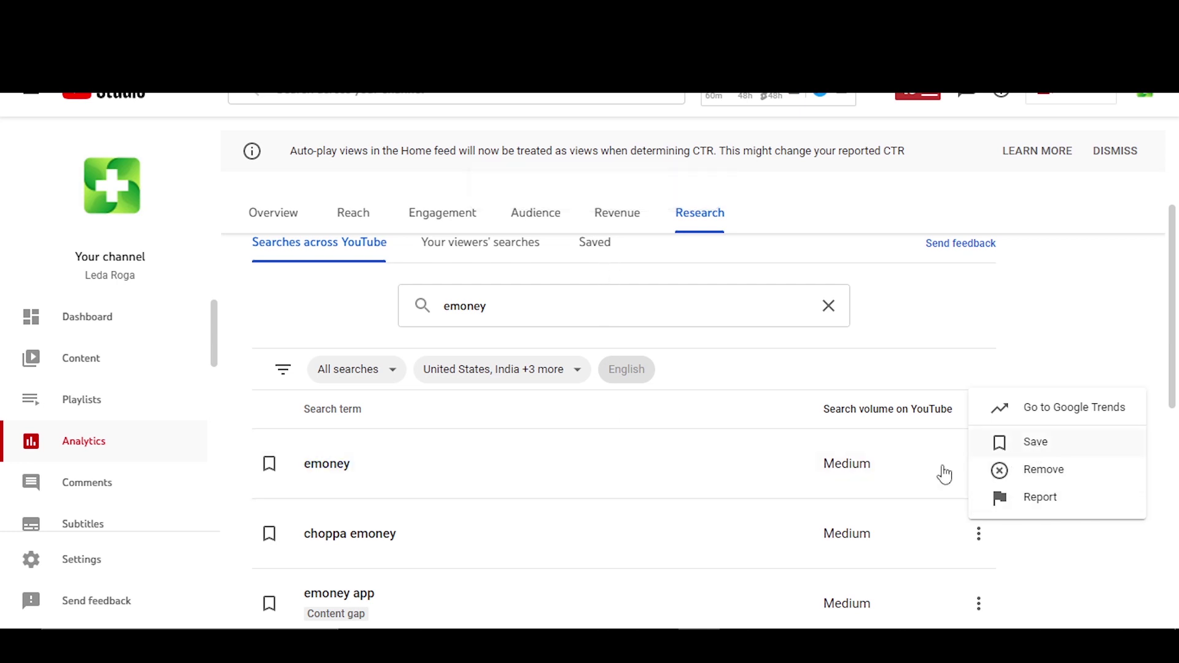
click(478, 472)
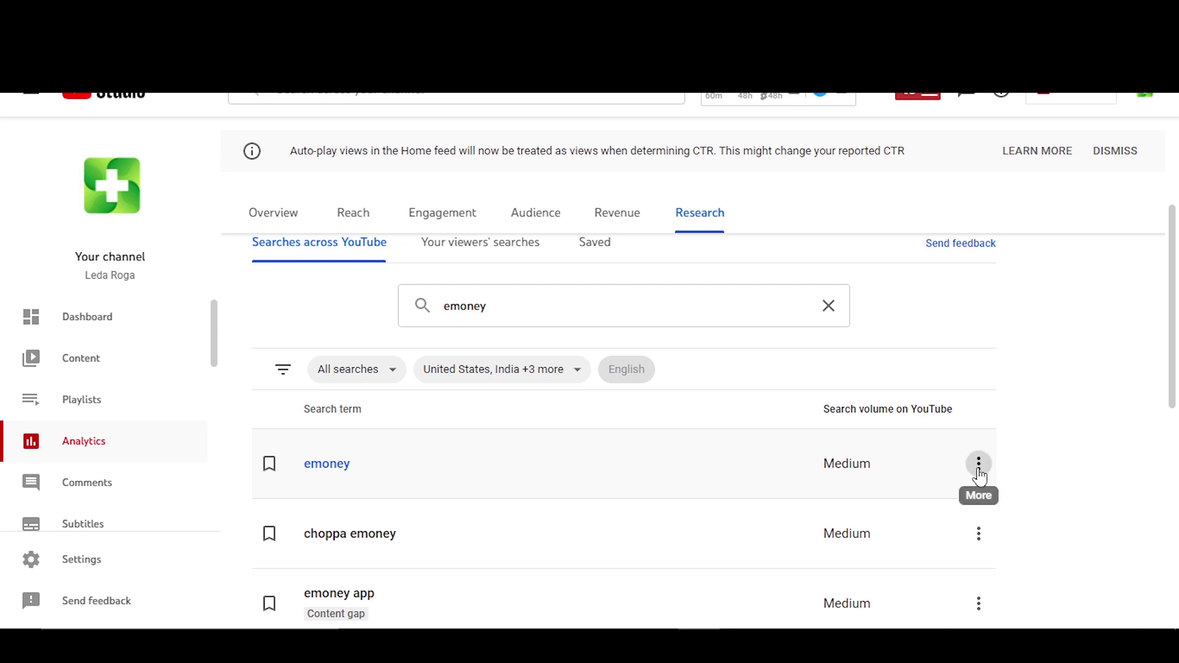
Open the emoney term in Google Trends and examine its interest over time, interest by region, related topics and related queries.
click(979, 464)
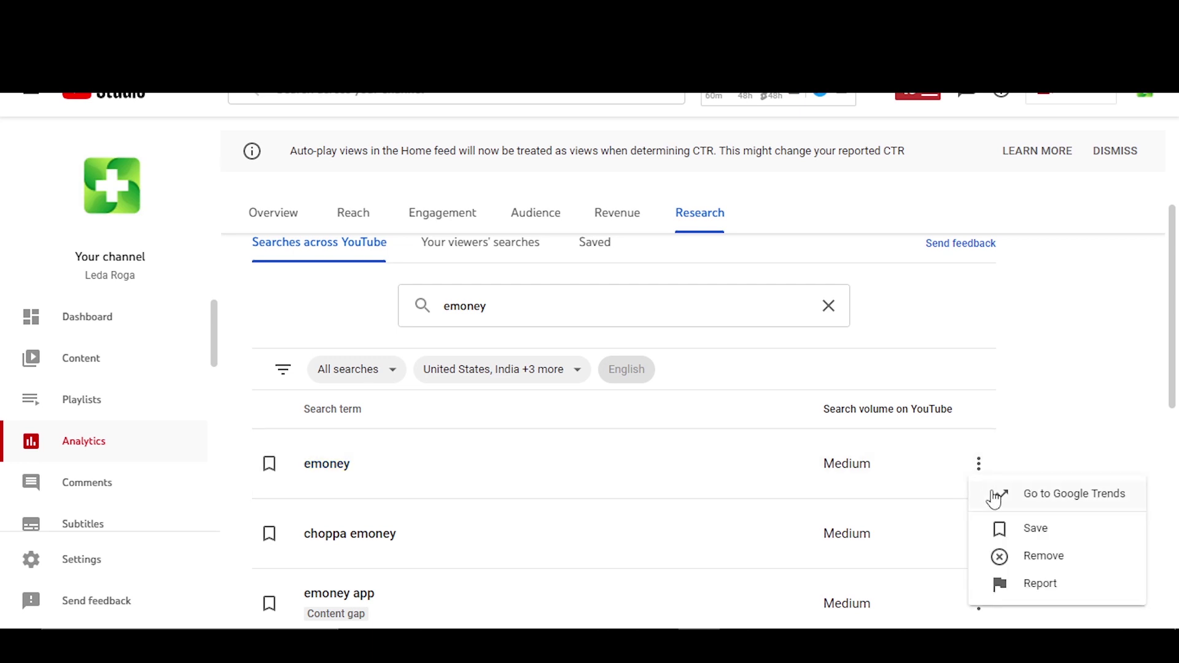
click(1066, 495)
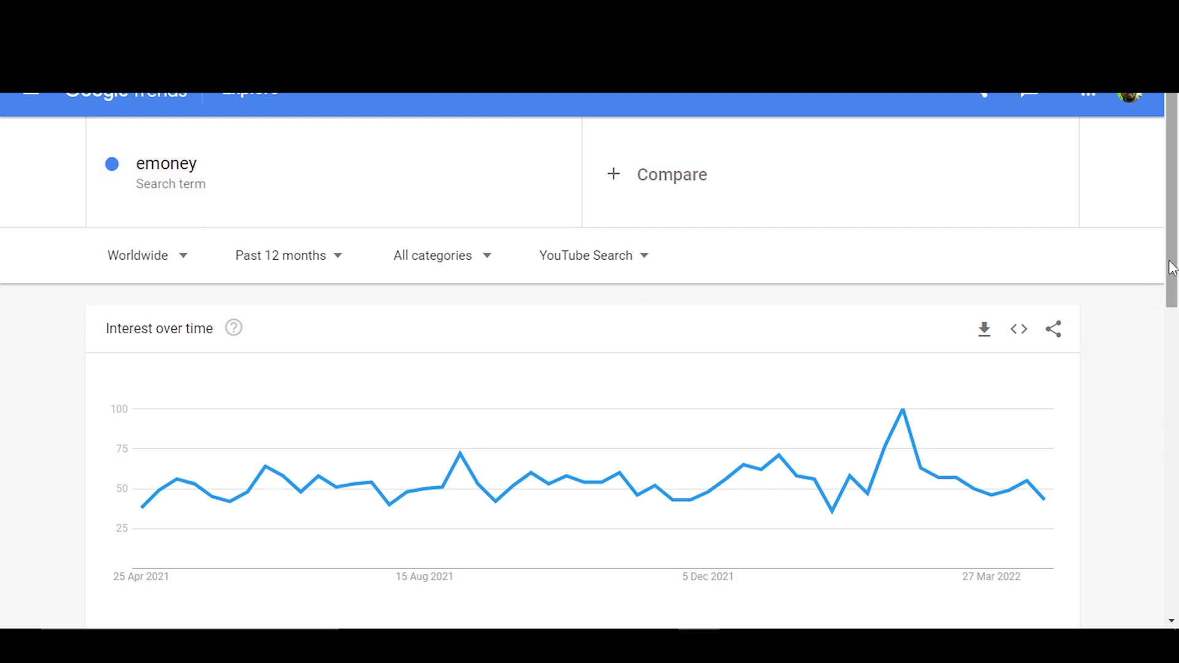
mouse_move(1173, 270)
mouse_down()
mouse_move(1175, 297)
mouse_move(1175, 284)
mouse_up()
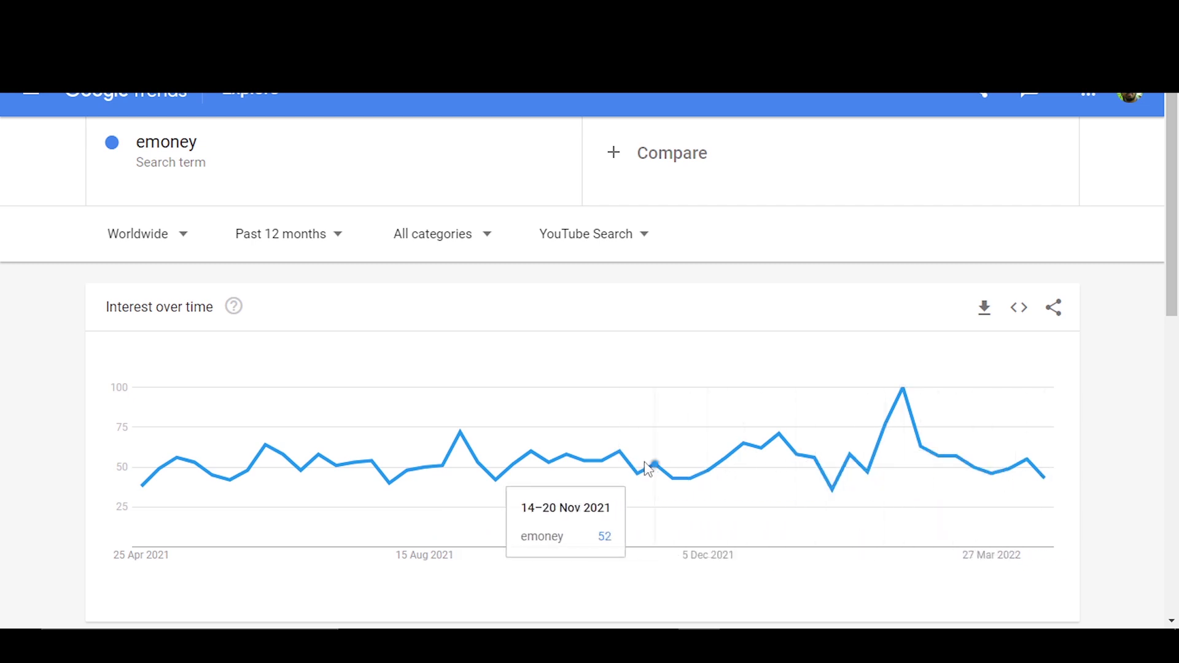
drag(1173, 283, 1173, 451)
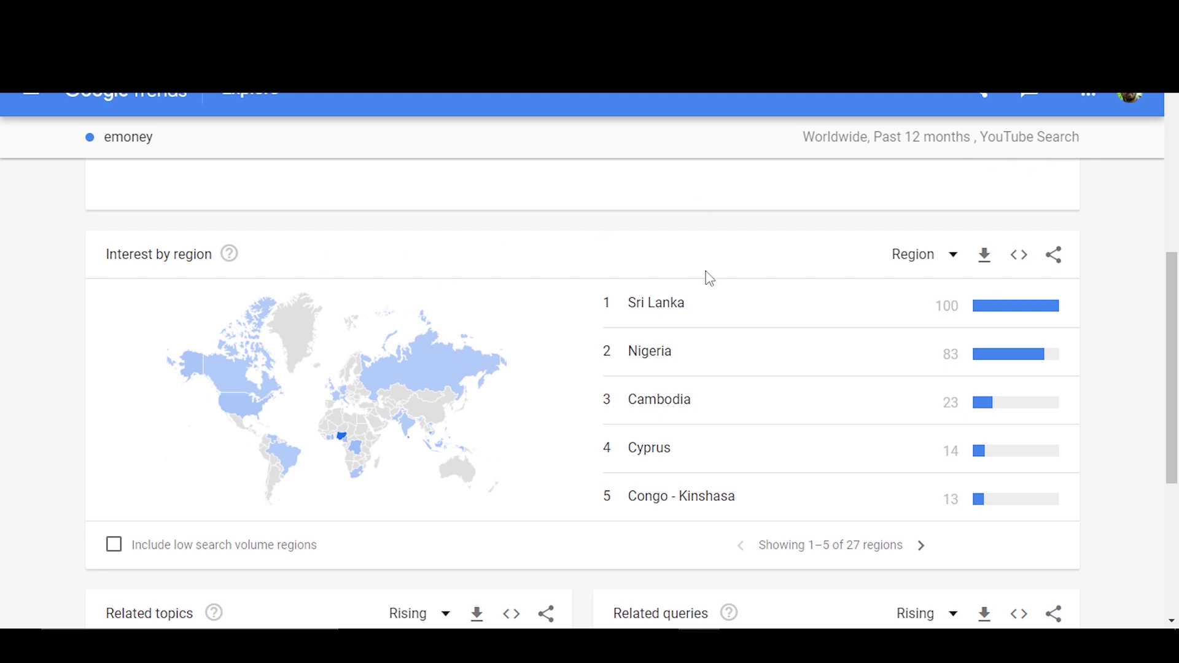
scroll(1176, 319, up, 2)
scroll(872, 366, down, 3)
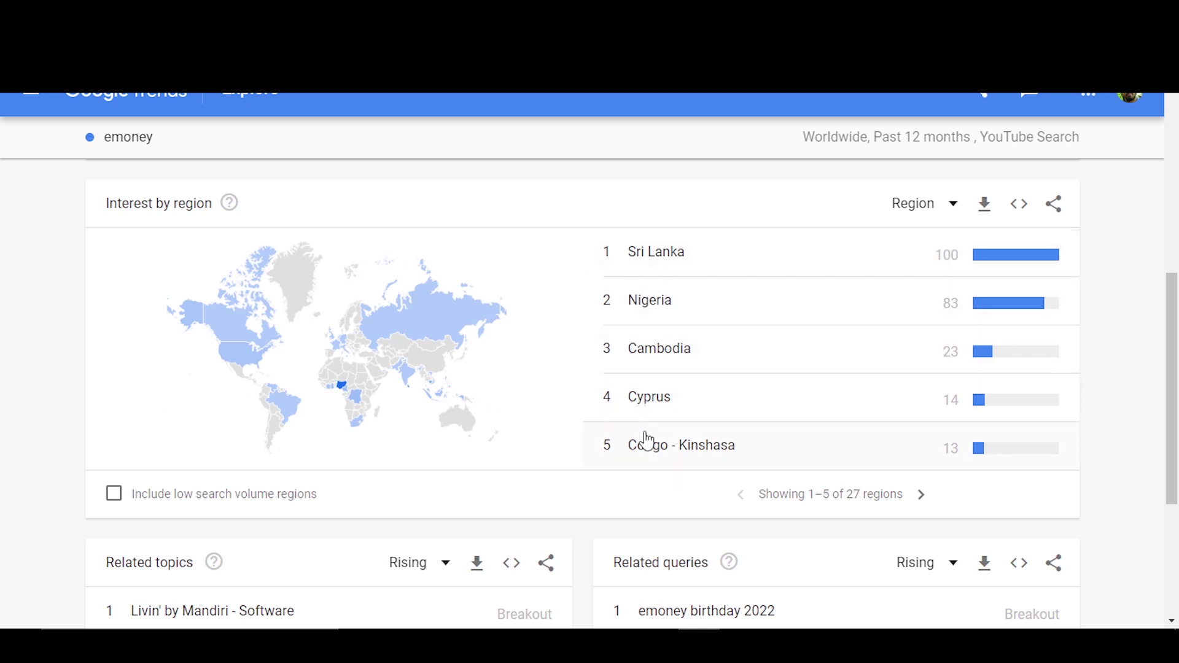
scroll(1176, 367, down, 3)
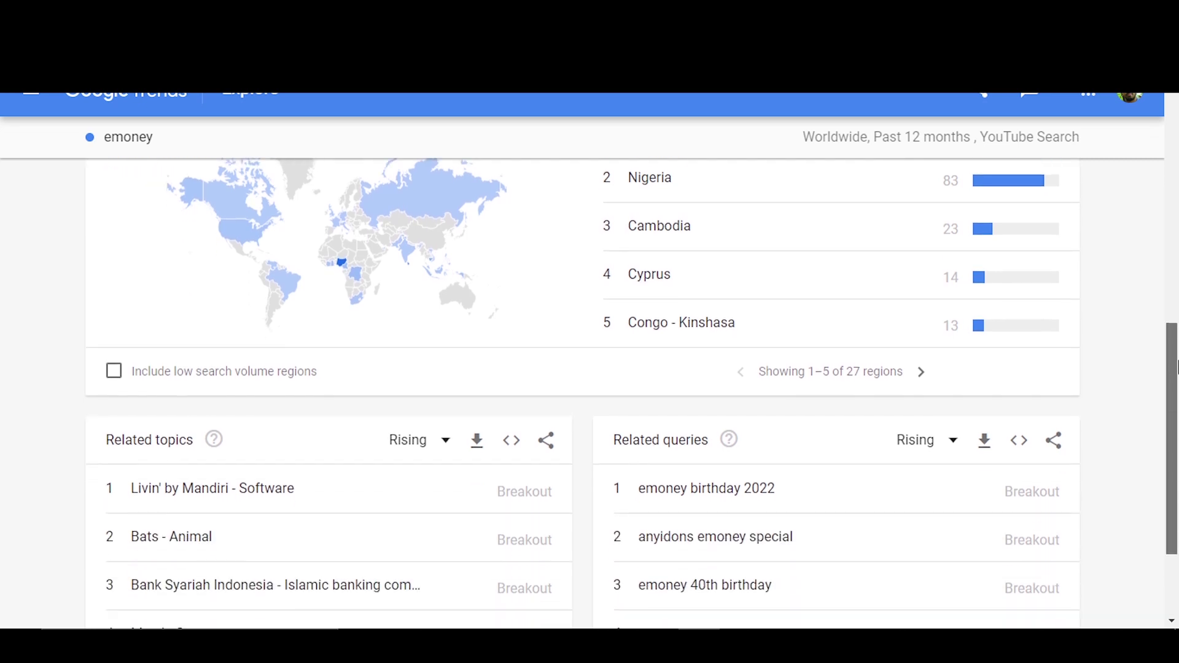
mouse_move(1177, 367)
mouse_down()
mouse_move(1178, 429)
mouse_move(1177, 290)
mouse_move(1177, 389)
mouse_up()
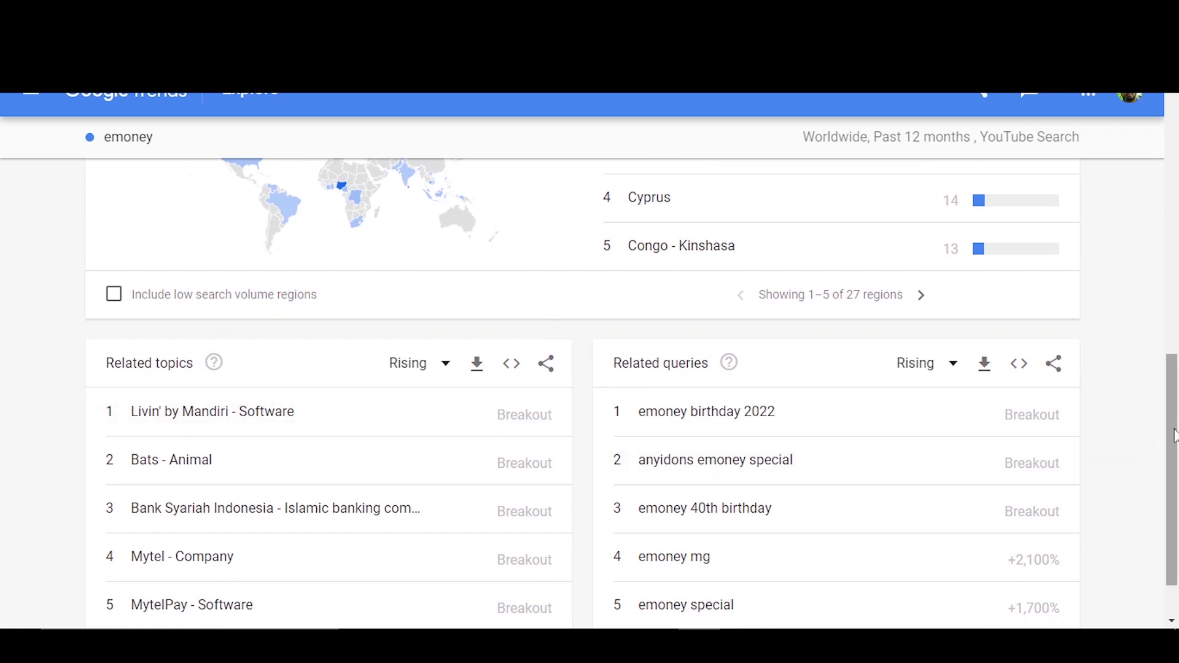
Change the region of the emoney trend report to Sri Lanka.
drag(1177, 428, 1176, 178)
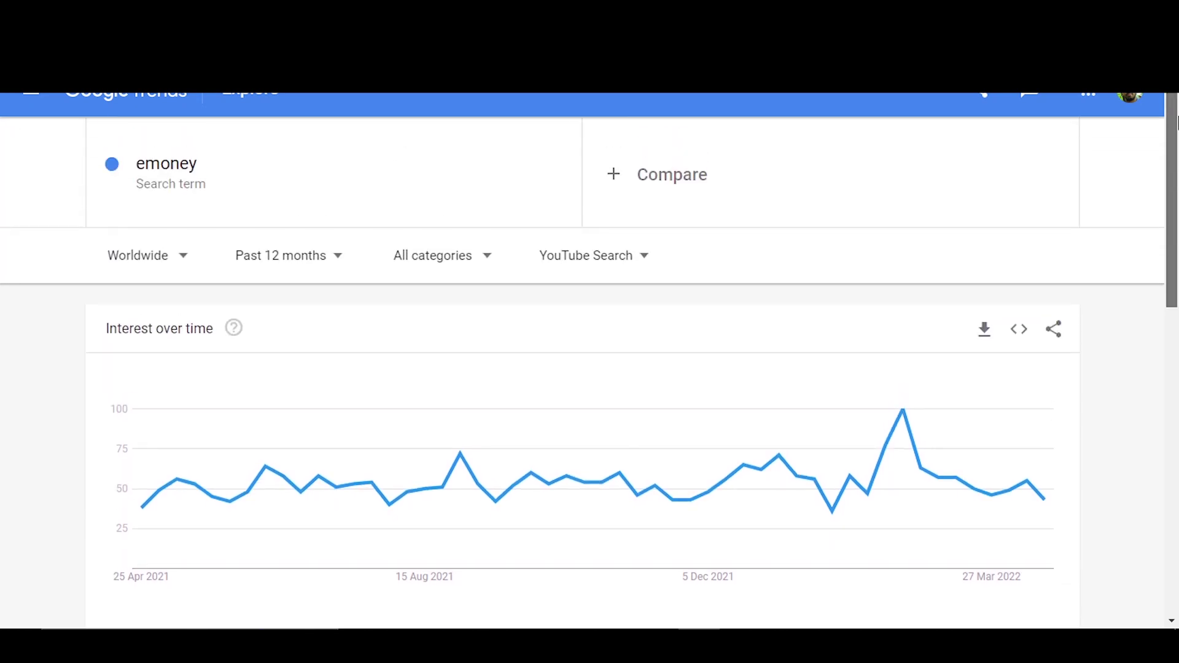
click(178, 255)
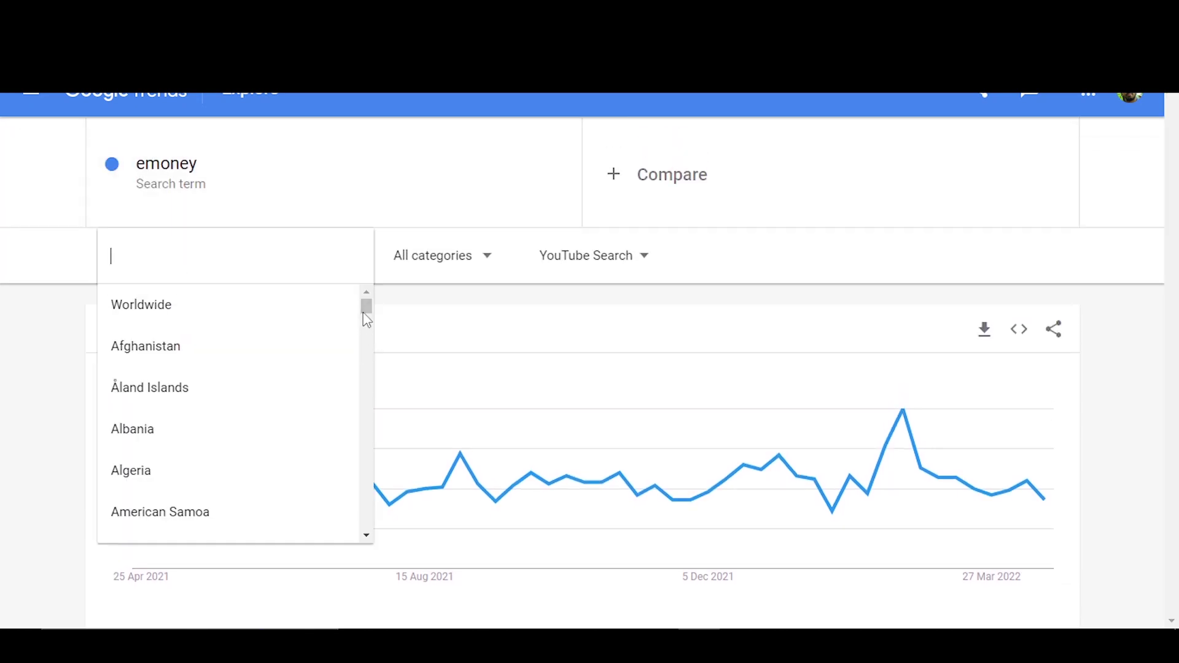
drag(366, 315, 369, 496)
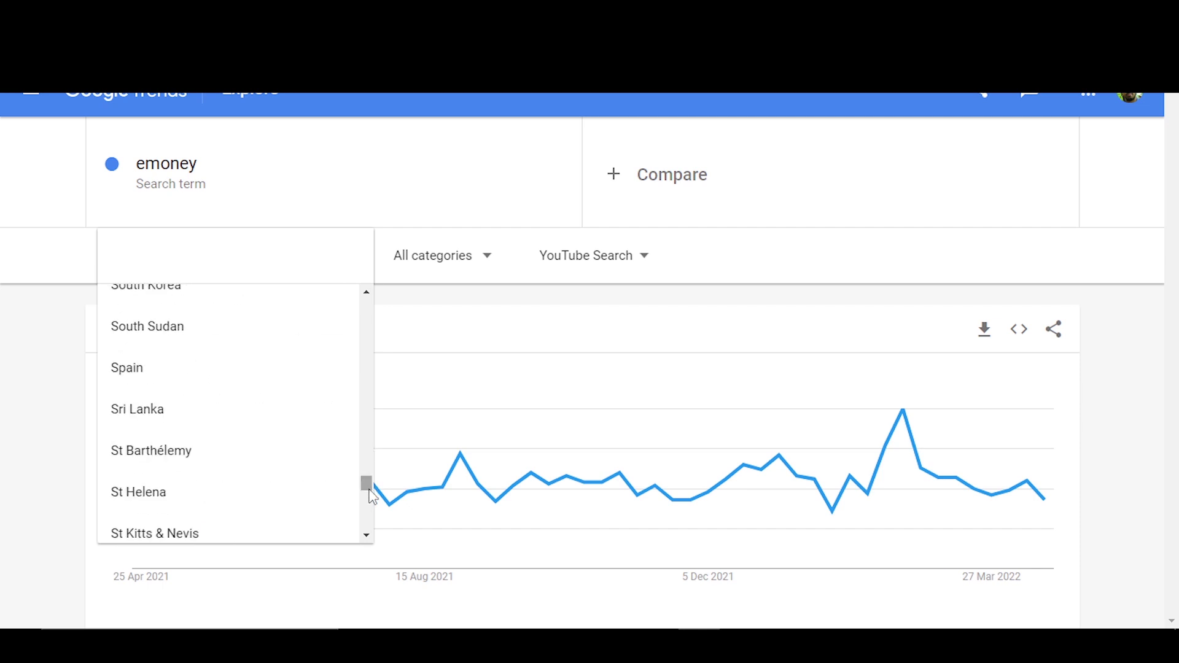
click(146, 427)
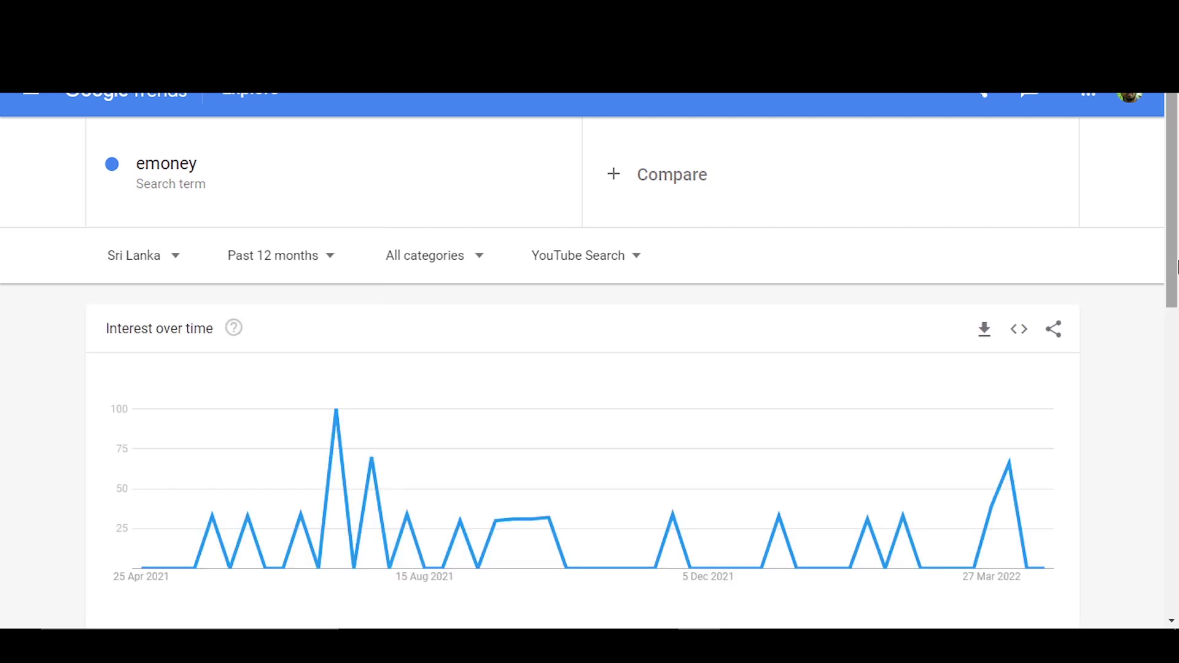
Examine the interest in emoney by sub-region on the Sri Lanka map, including the Western Province.
drag(1174, 248, 1177, 455)
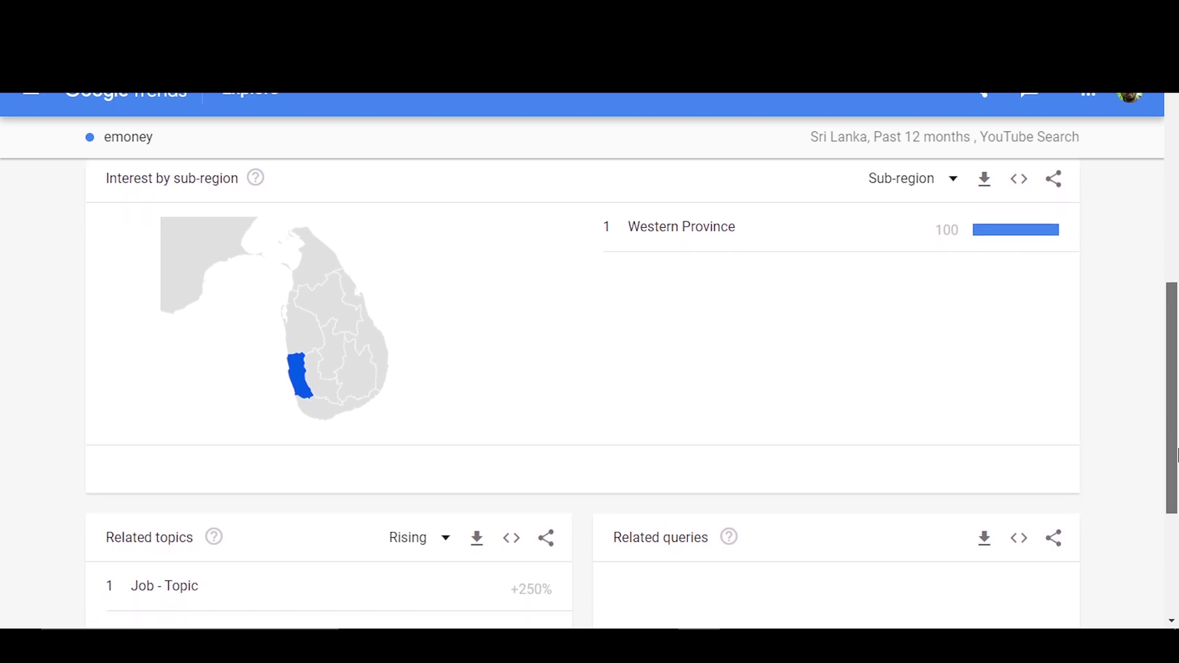
scroll(1177, 456, up, 1)
mouse_move(308, 429)
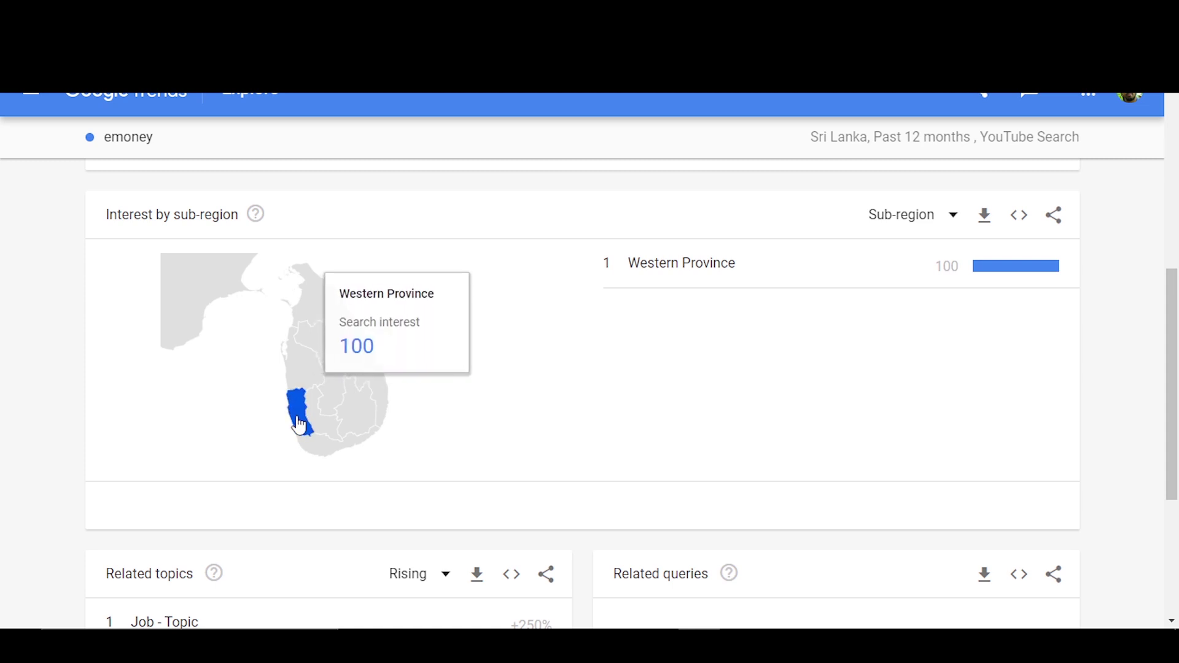
mouse_move(298, 439)
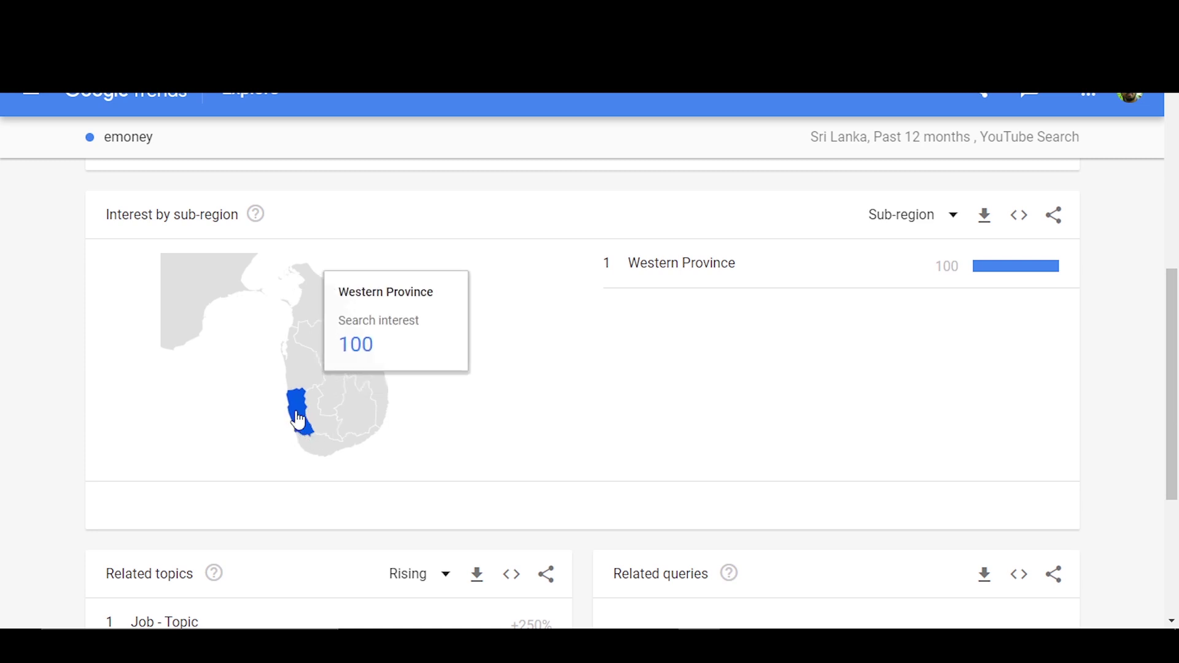
drag(1166, 418, 1175, 222)
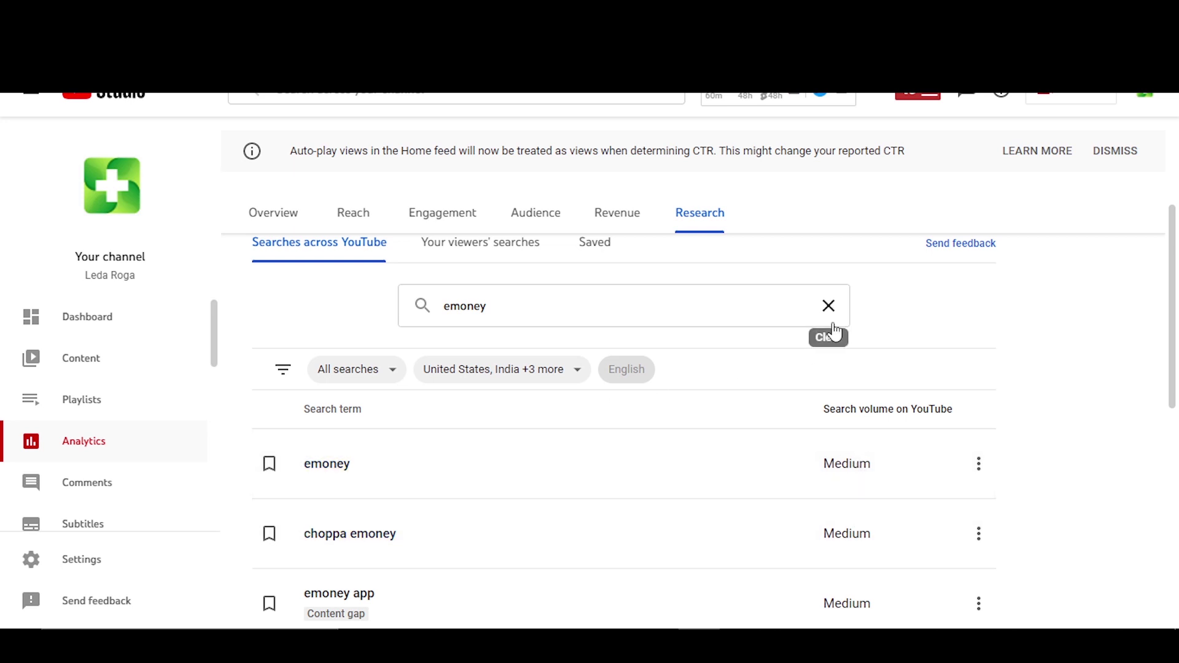
Replace the emoney search with red blood cells and examine the listed search terms and their search volumes.
drag(1176, 396, 1175, 372)
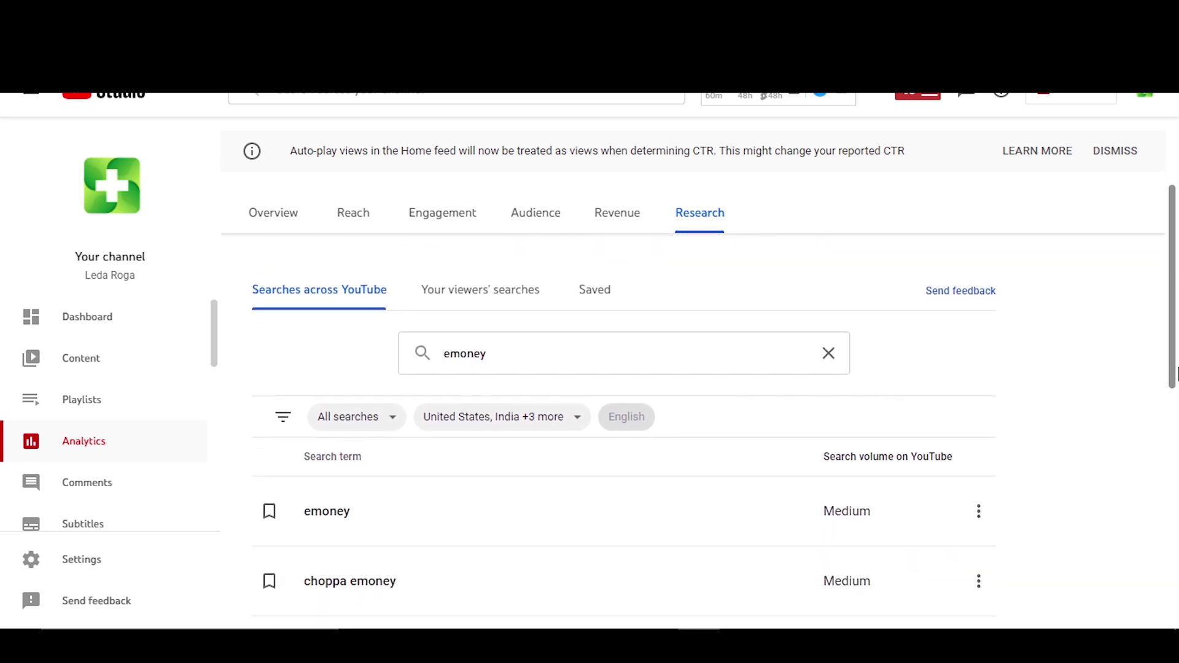
click(827, 355)
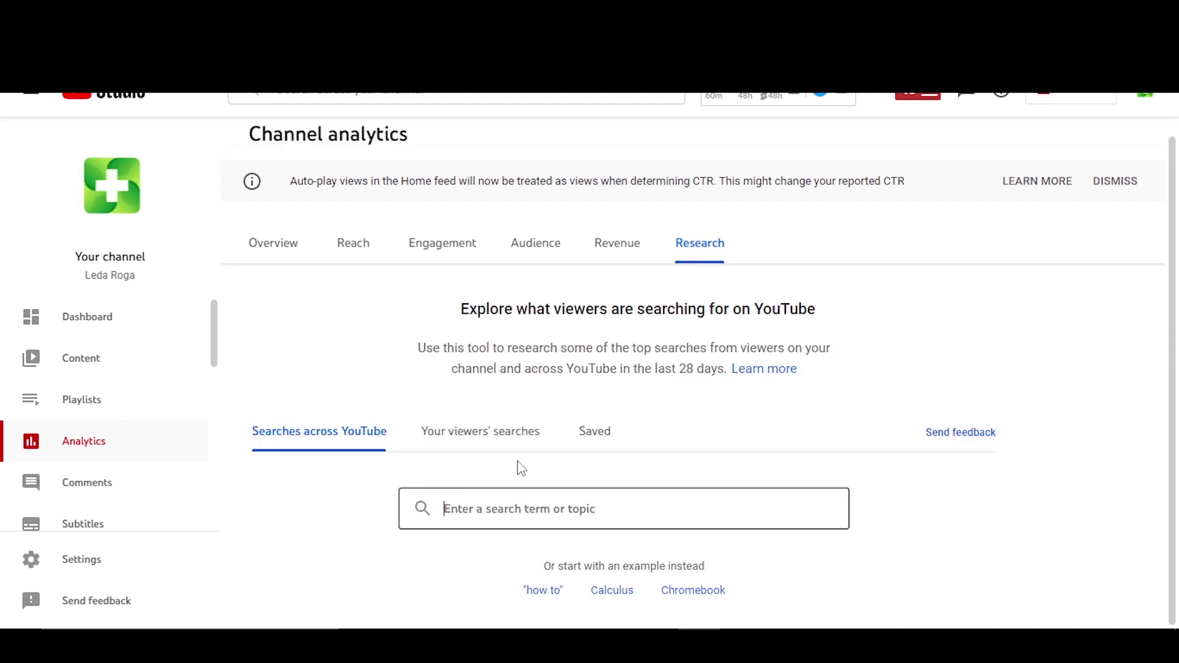
click(481, 511)
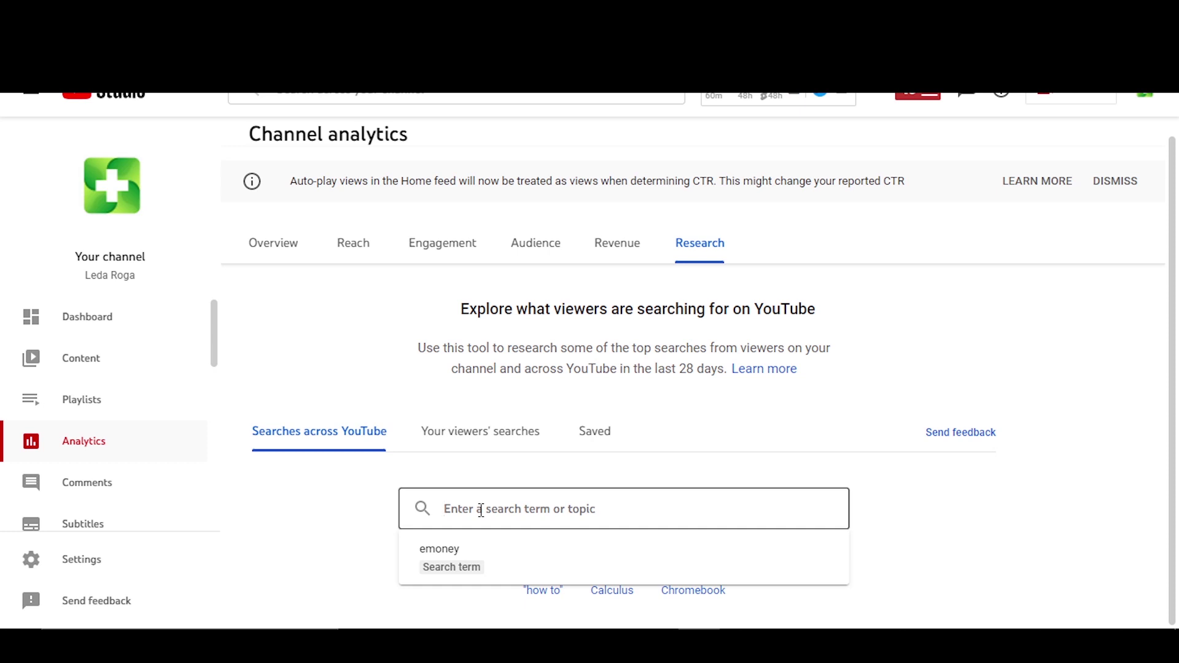
text(re)
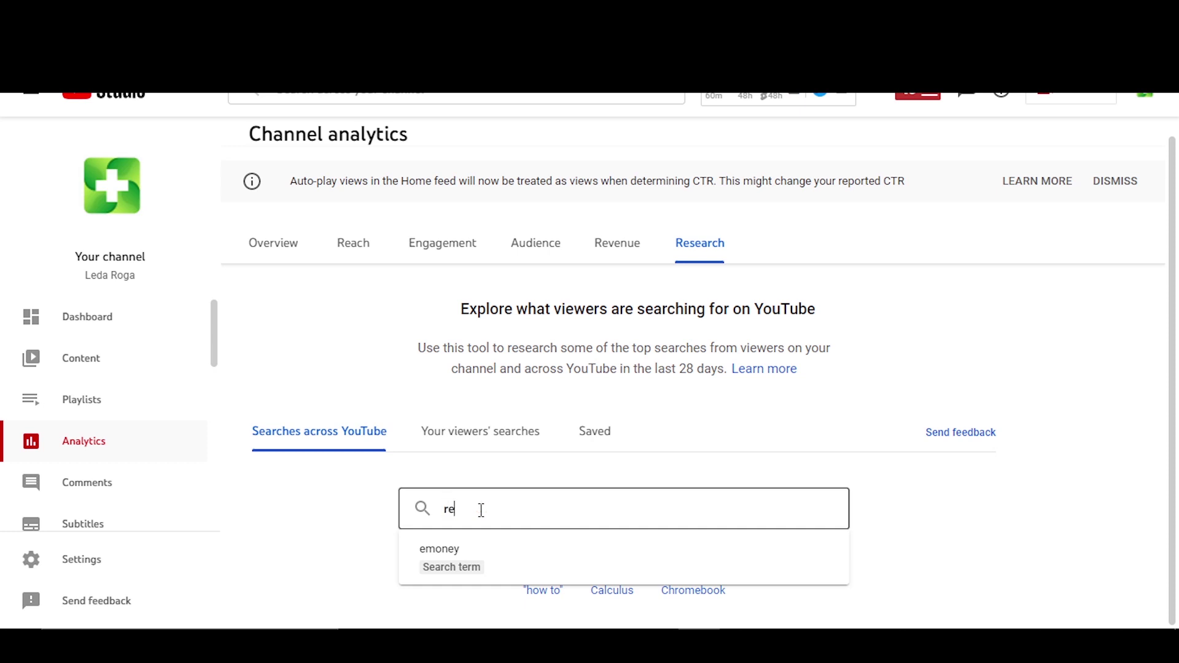
text(d blood)
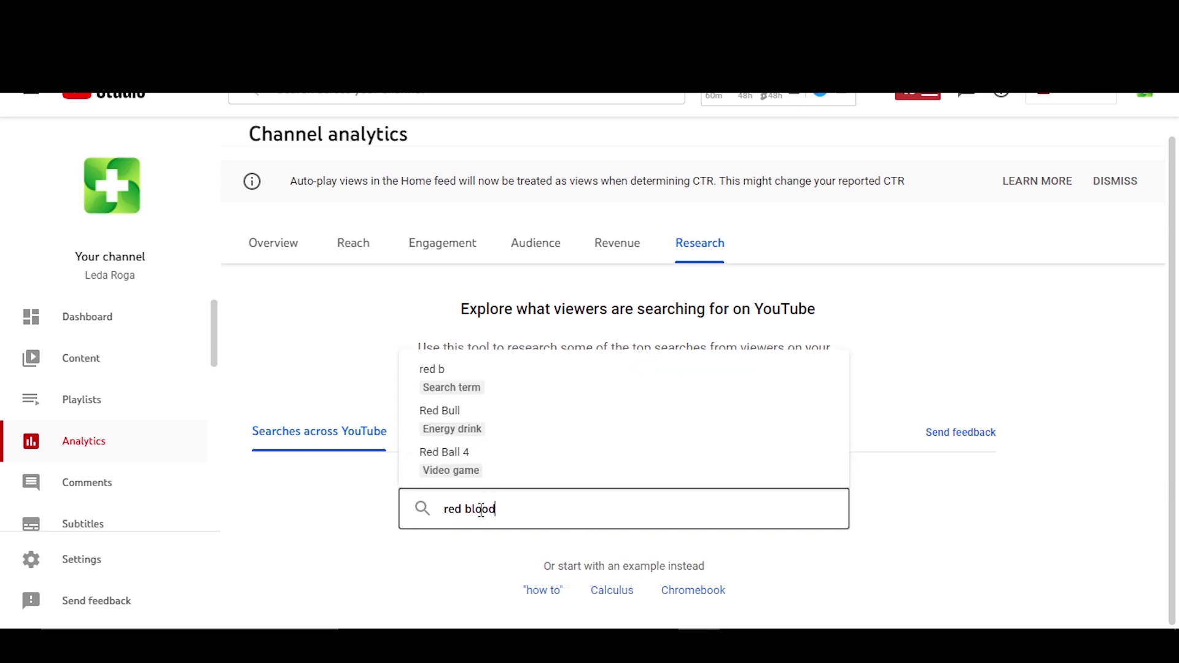
text( cells)
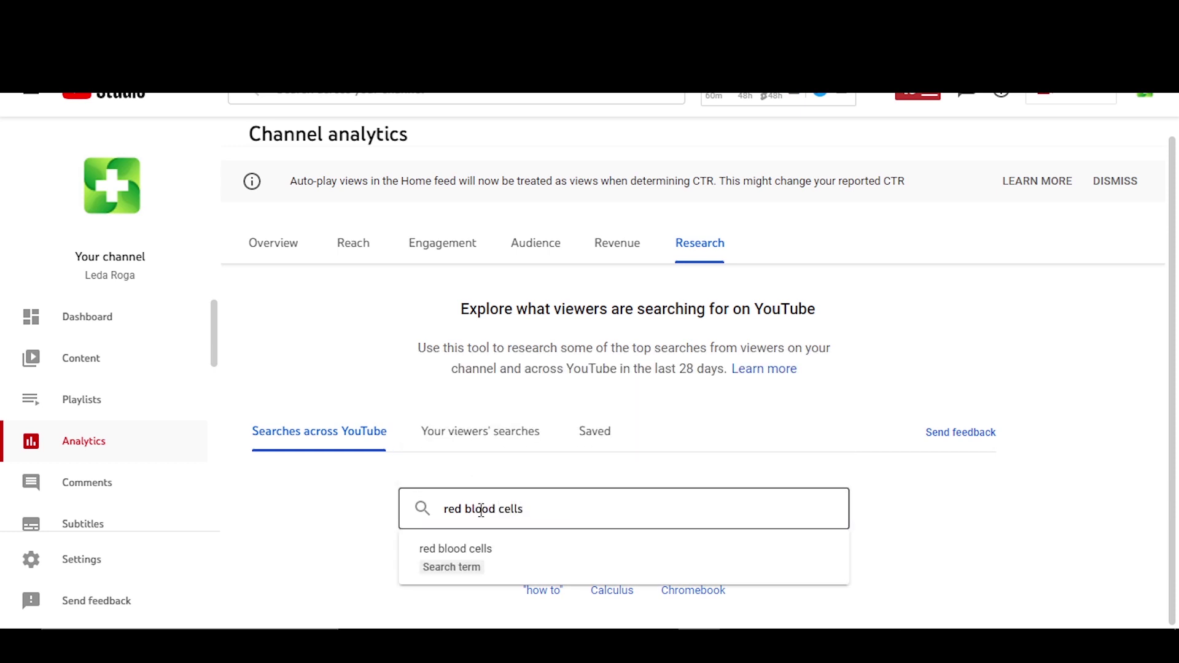
click(453, 565)
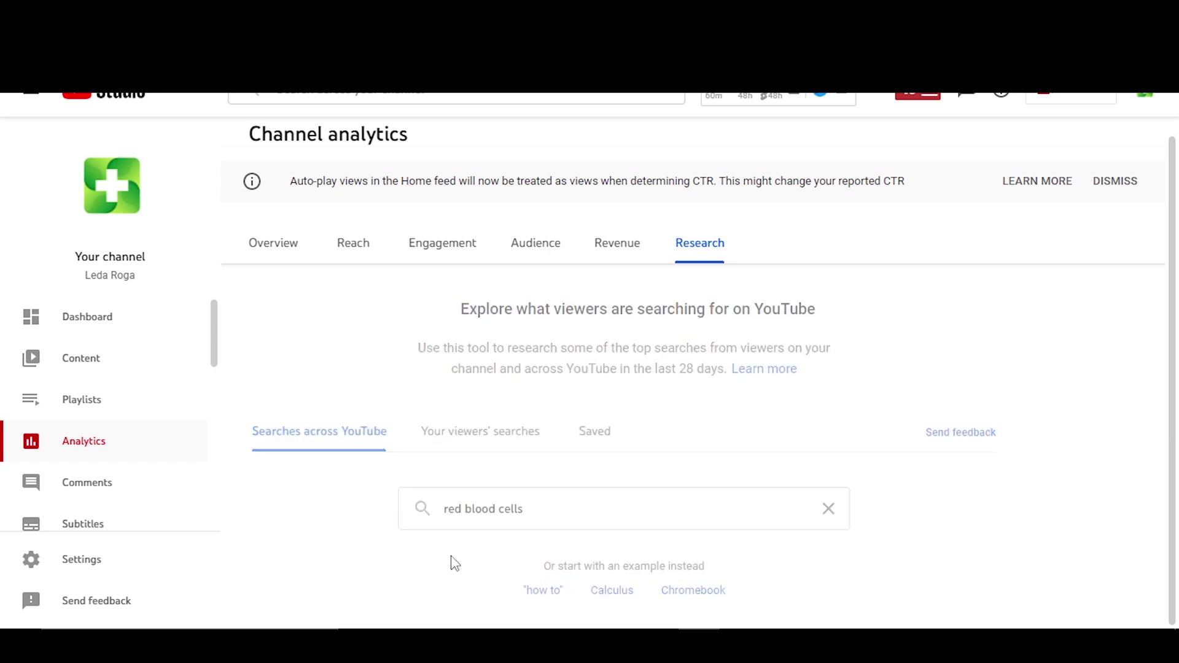
drag(1174, 301, 1177, 415)
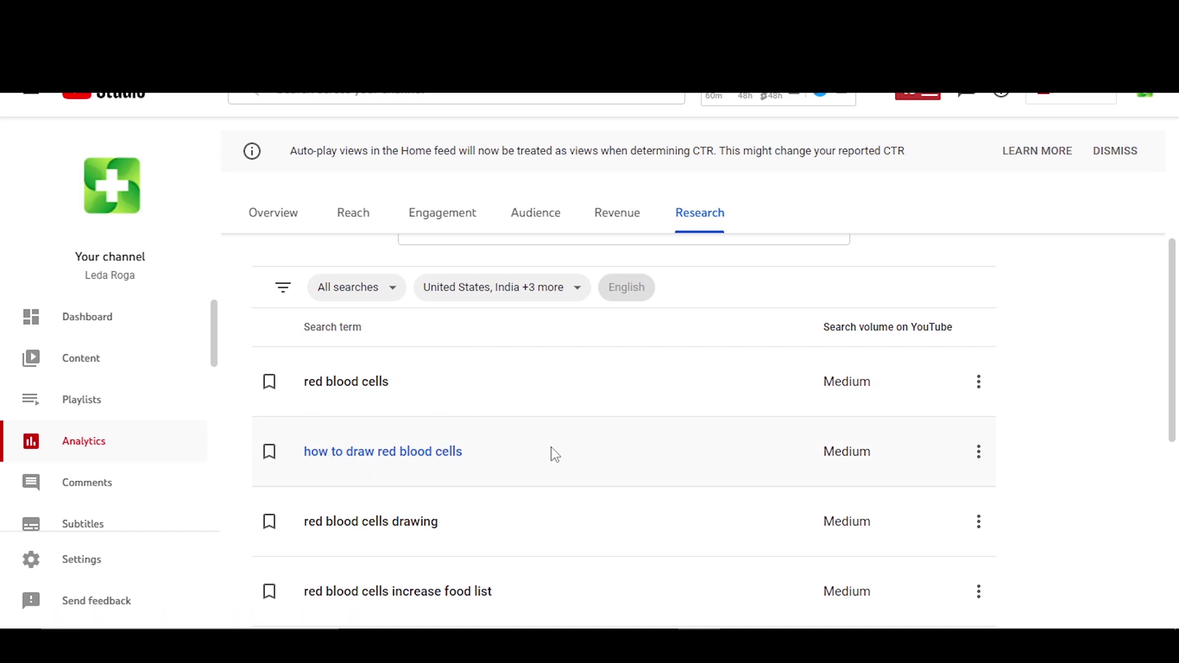
drag(1173, 347, 1177, 513)
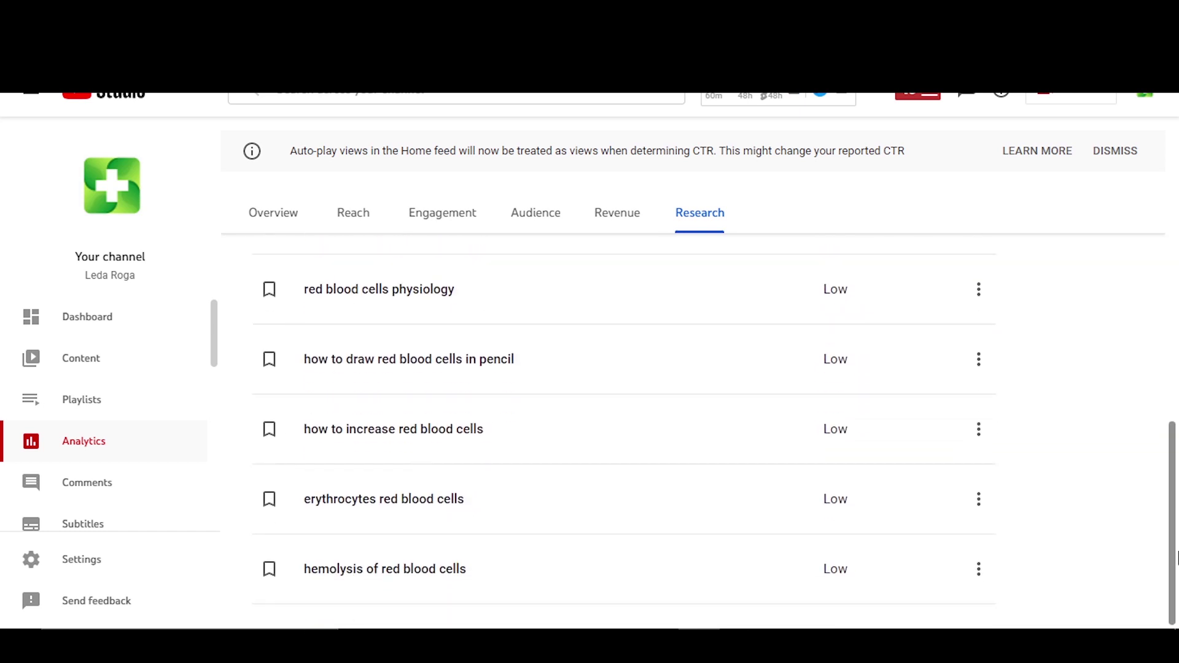
Filter the red blood cells search terms to Content gaps only.
scroll(998, 317, up, 10)
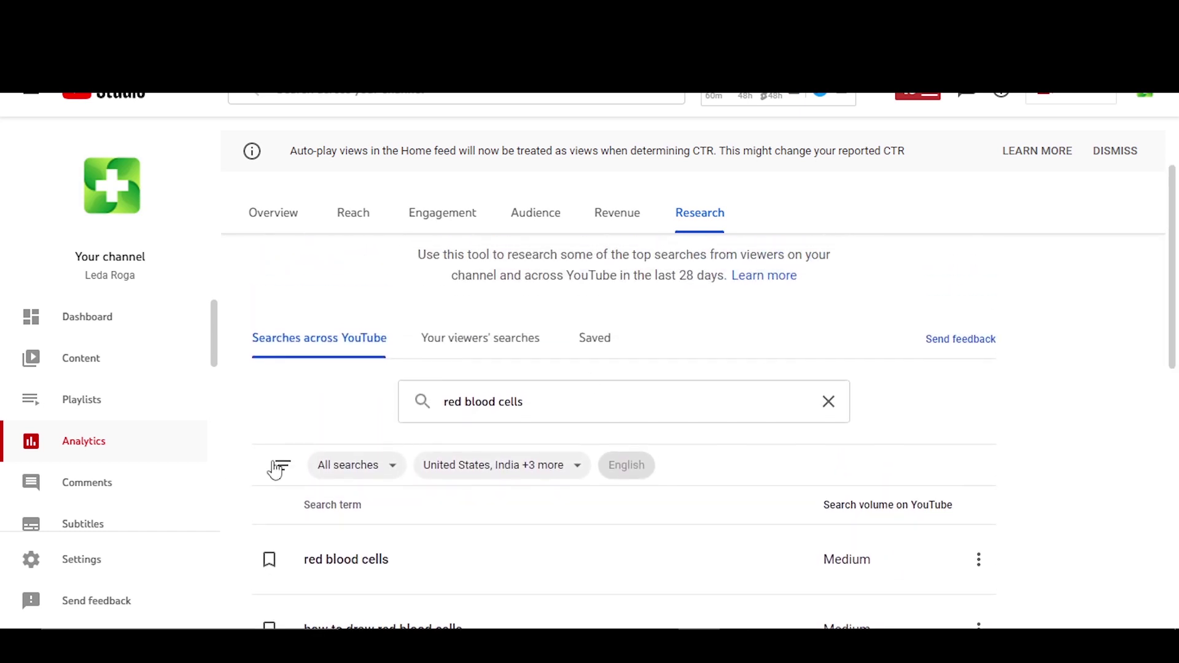
click(355, 472)
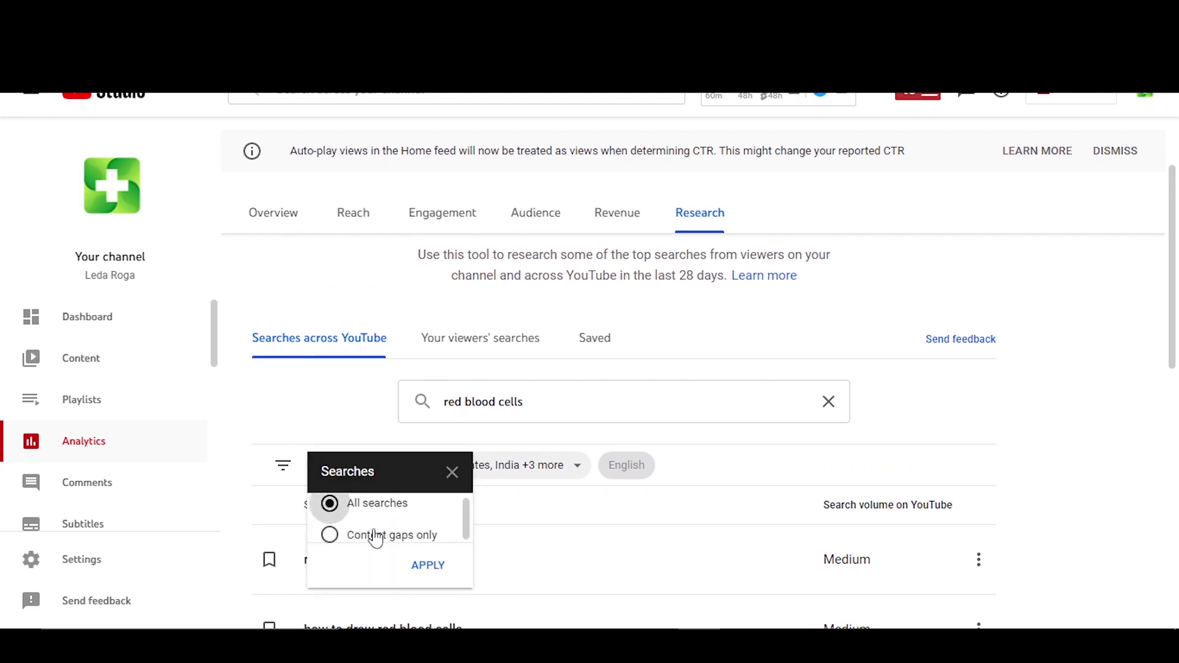
click(344, 547)
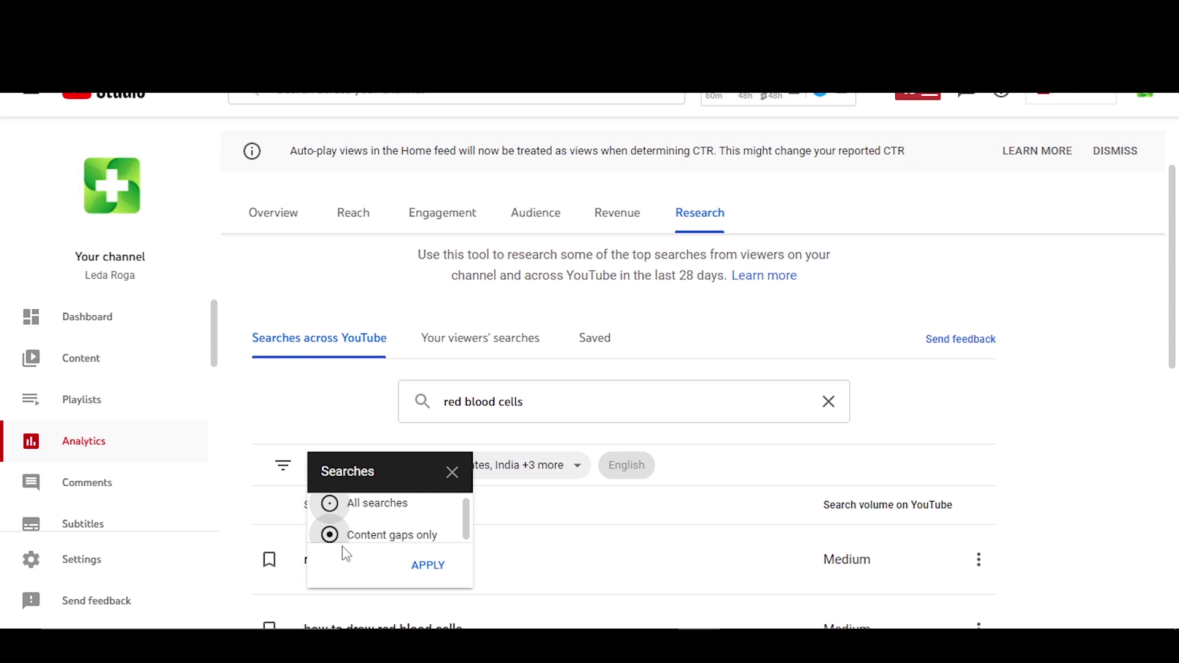
click(429, 563)
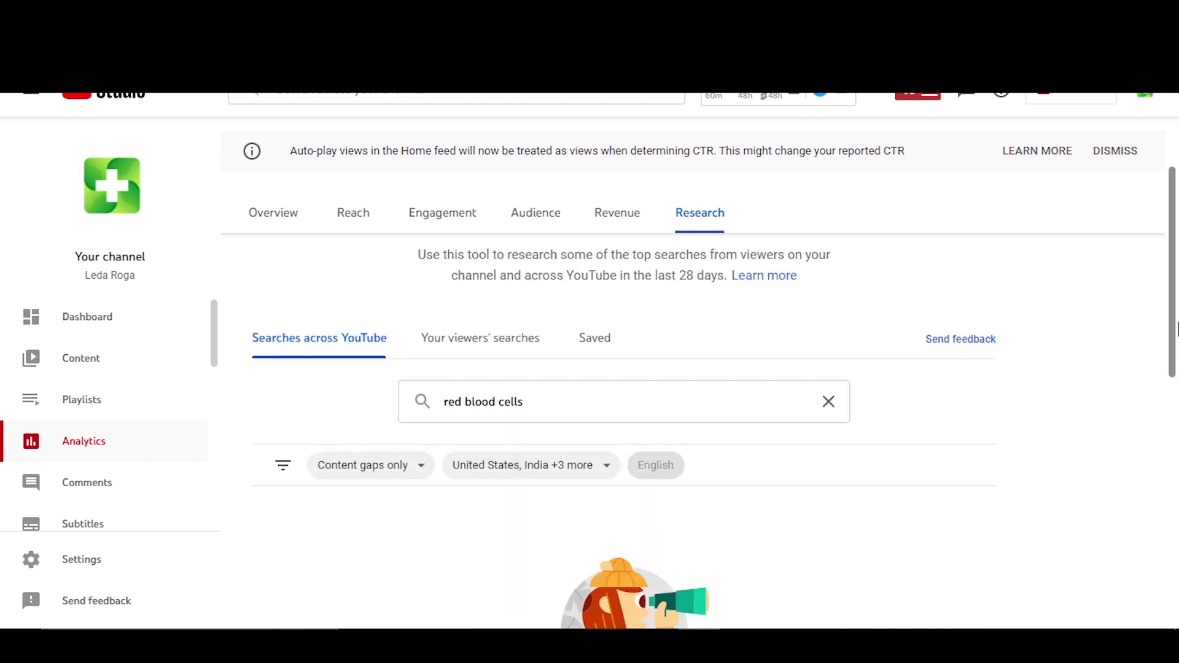
drag(1177, 422, 1177, 341)
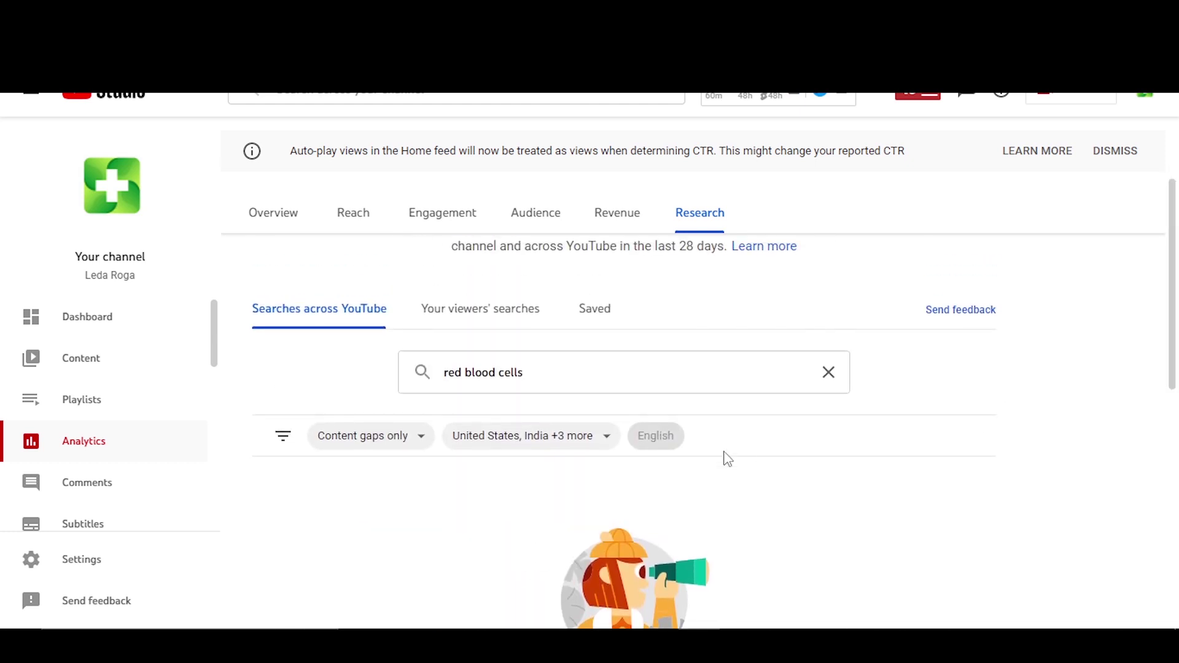
Set the red blood cells search filter back to All searches.
click(381, 445)
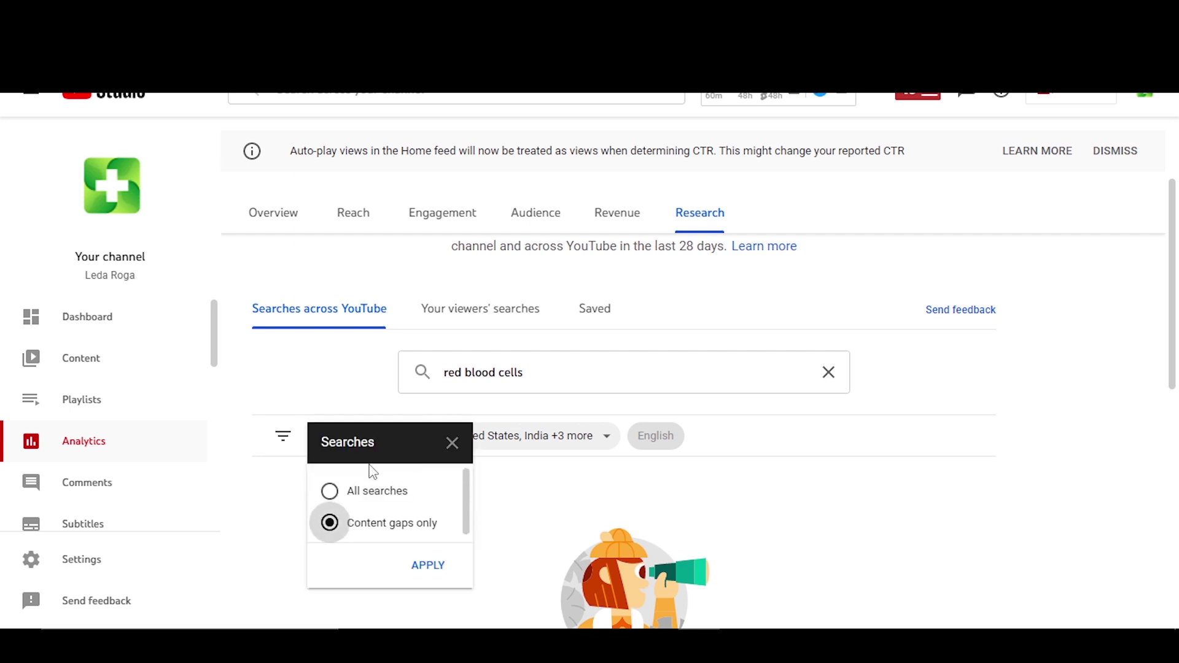
click(331, 491)
click(430, 564)
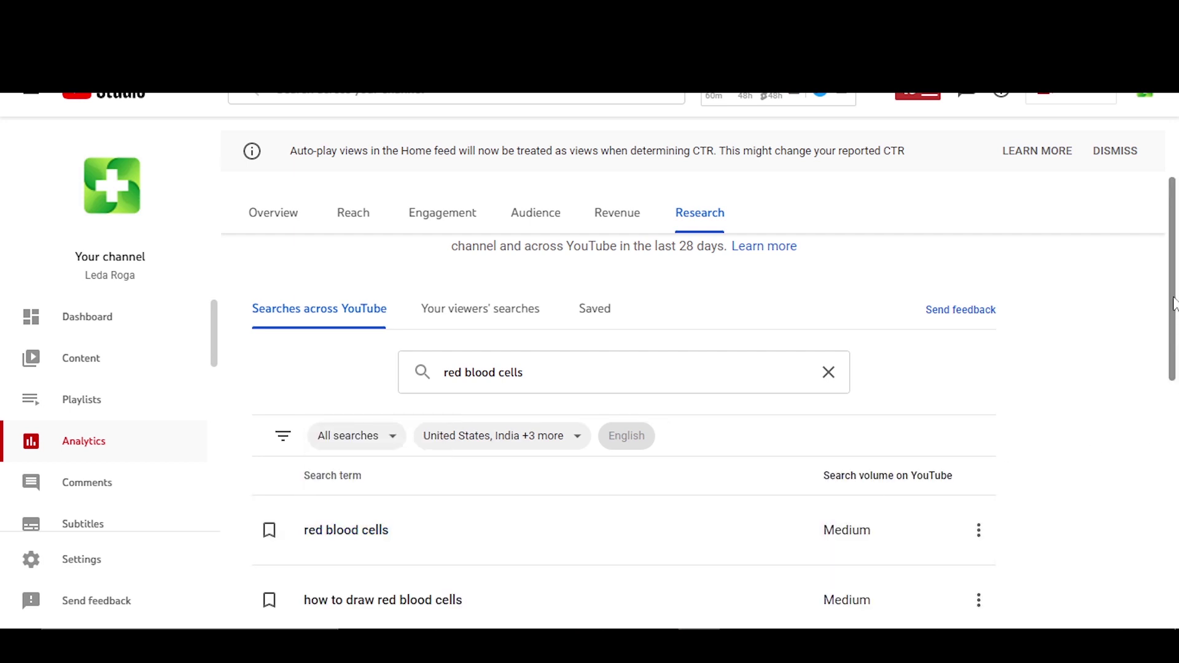
Open the red blood cells term in Google Trends and examine its interest over time.
drag(1173, 304, 1175, 371)
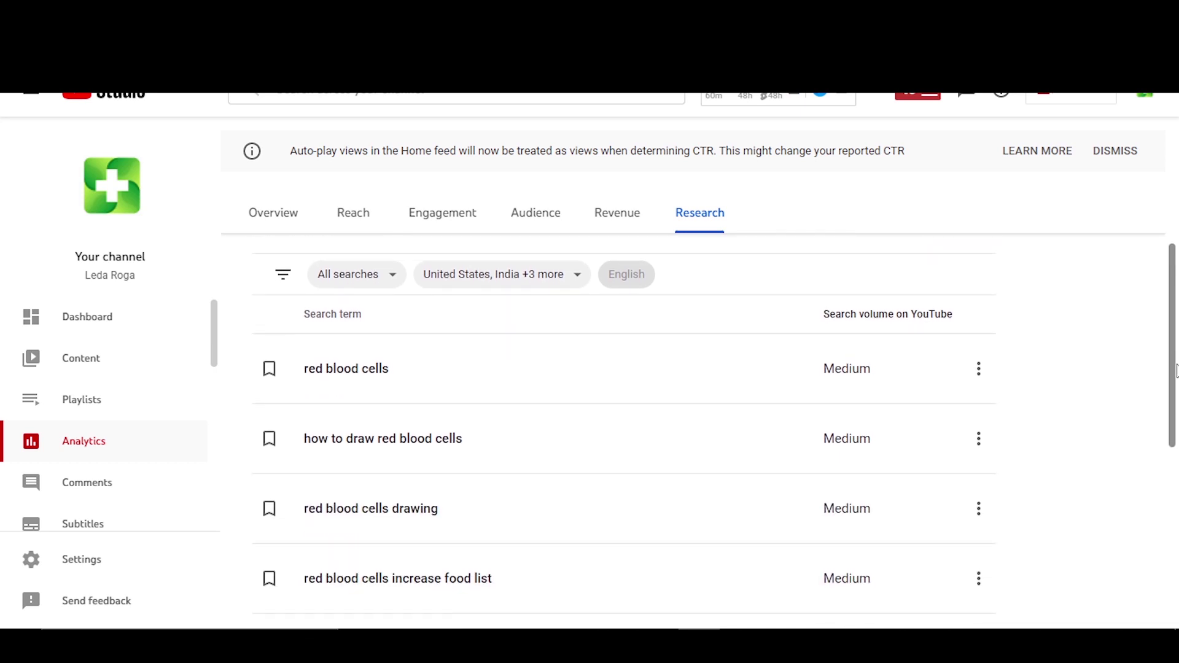
mouse_move(1177, 371)
mouse_down()
mouse_move(1177, 493)
mouse_move(1176, 378)
mouse_up()
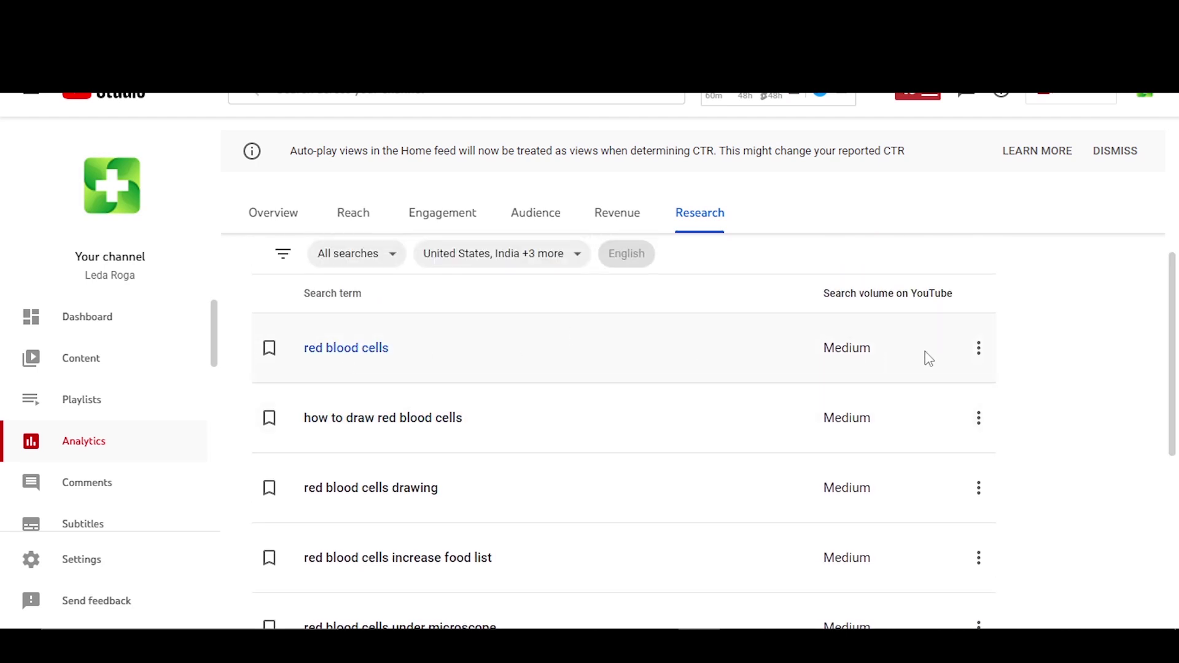
click(980, 350)
click(1026, 379)
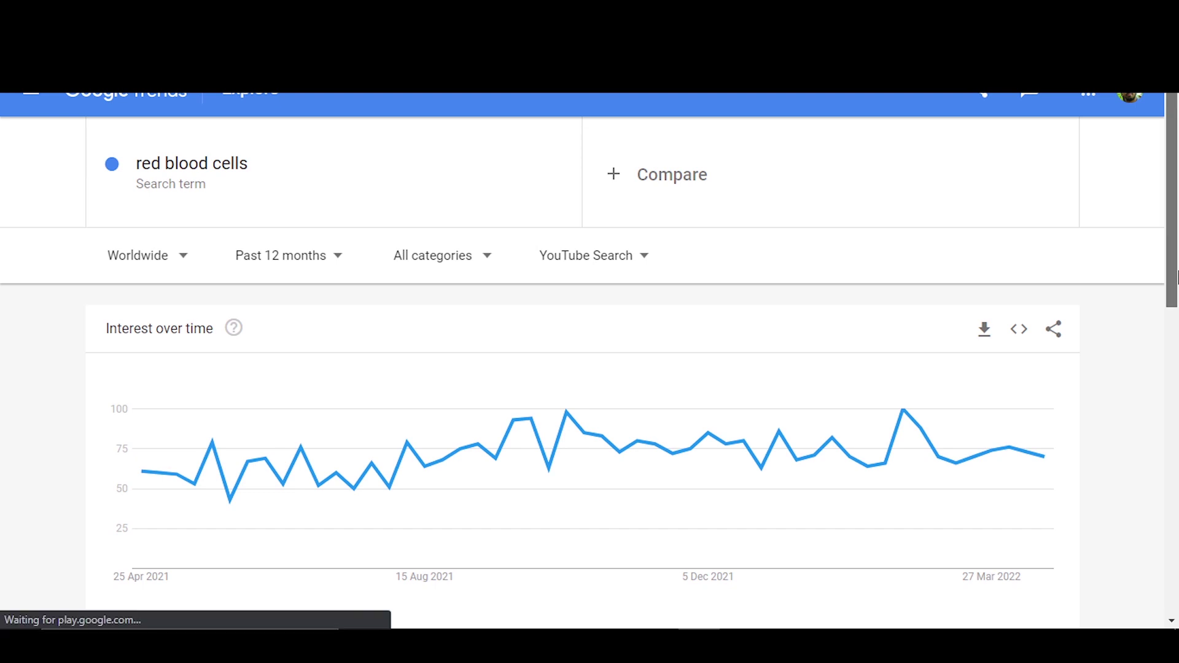
mouse_move(1176, 276)
mouse_down()
mouse_move(1176, 578)
mouse_move(1177, 291)
mouse_up()
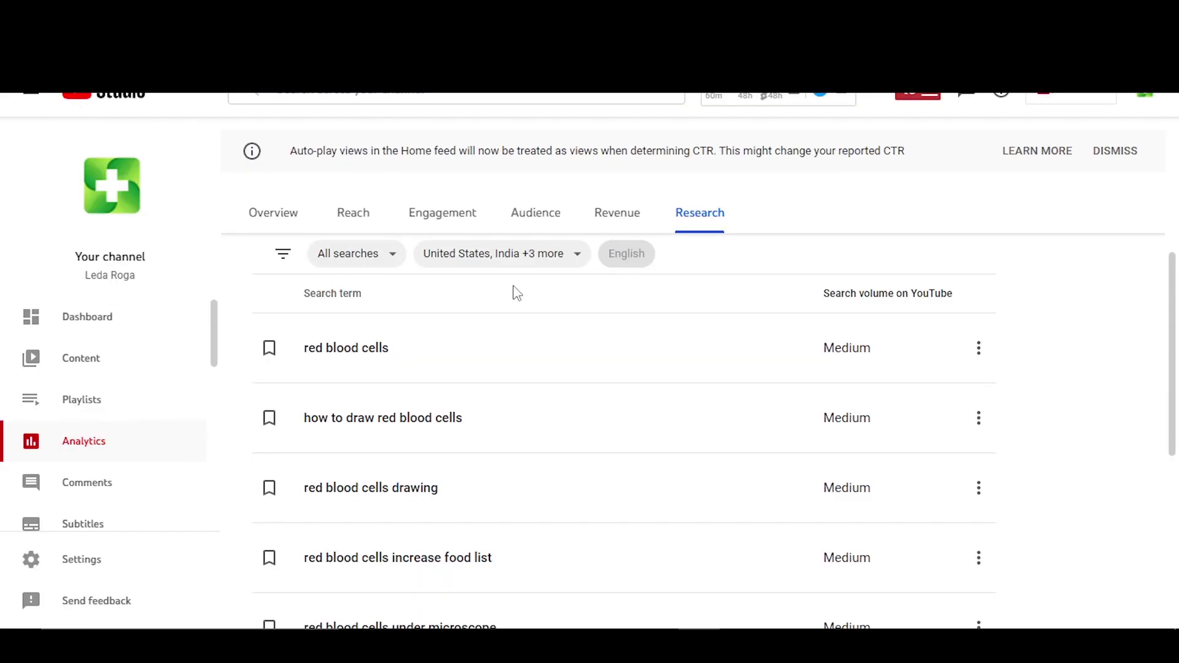
Return to the YouTube Studio research page and examine both pages of search terms under Your viewers' searches.
drag(1169, 358, 1175, 268)
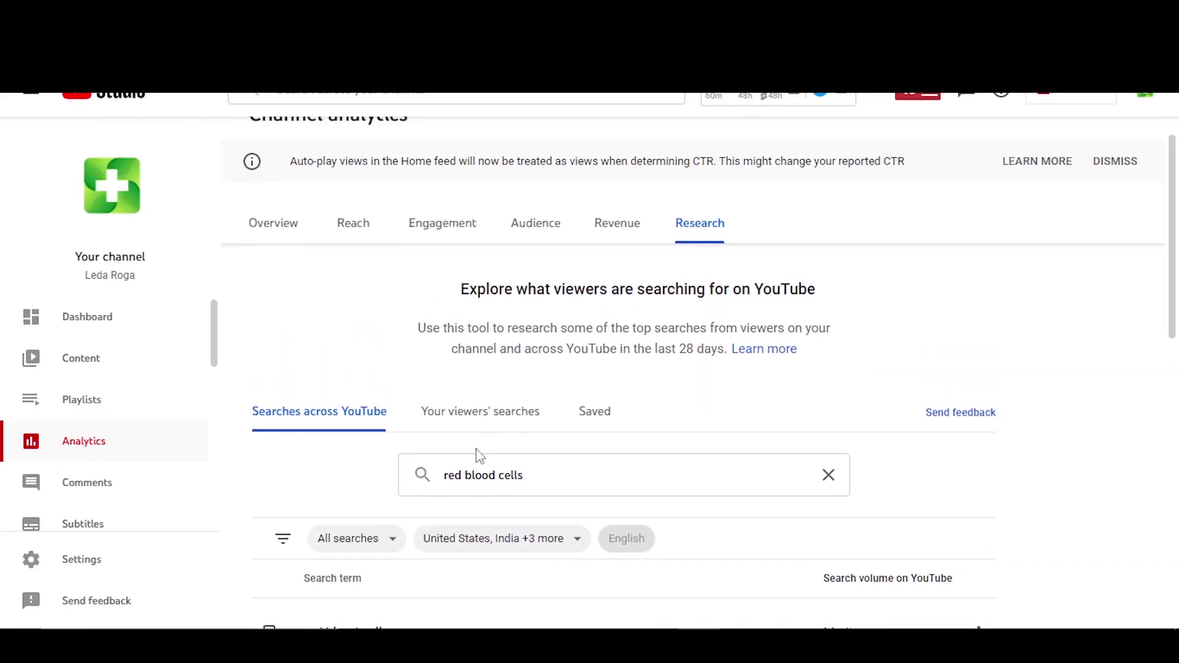
mouse_move(416, 413)
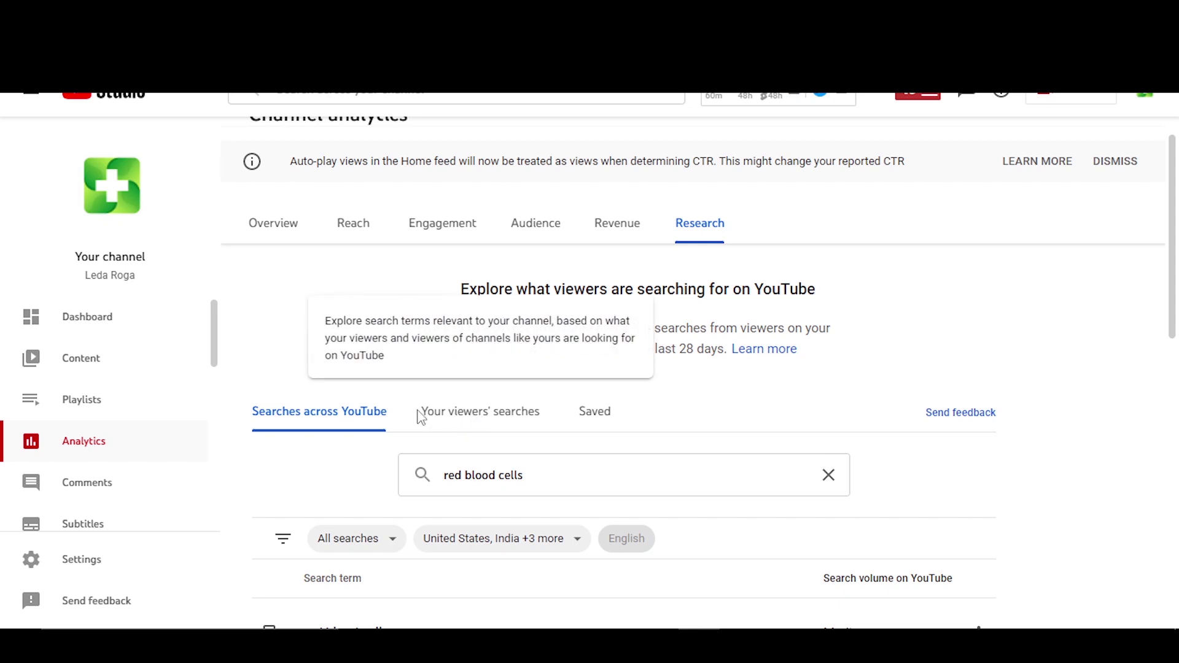
click(515, 421)
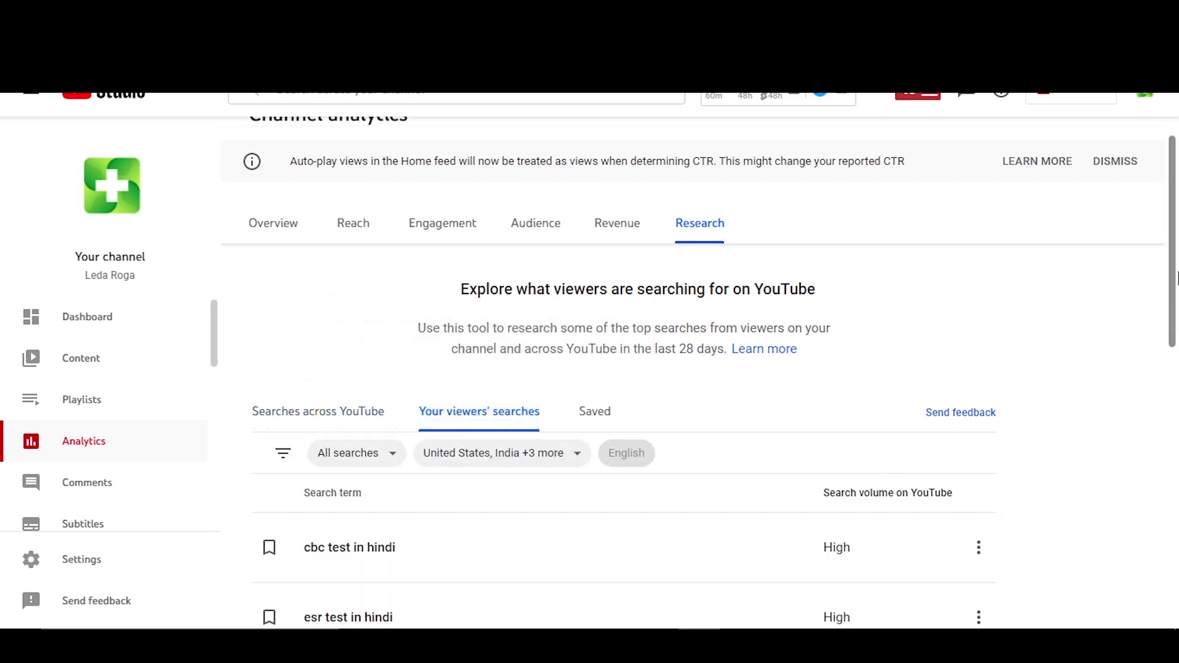
drag(1176, 278, 1177, 586)
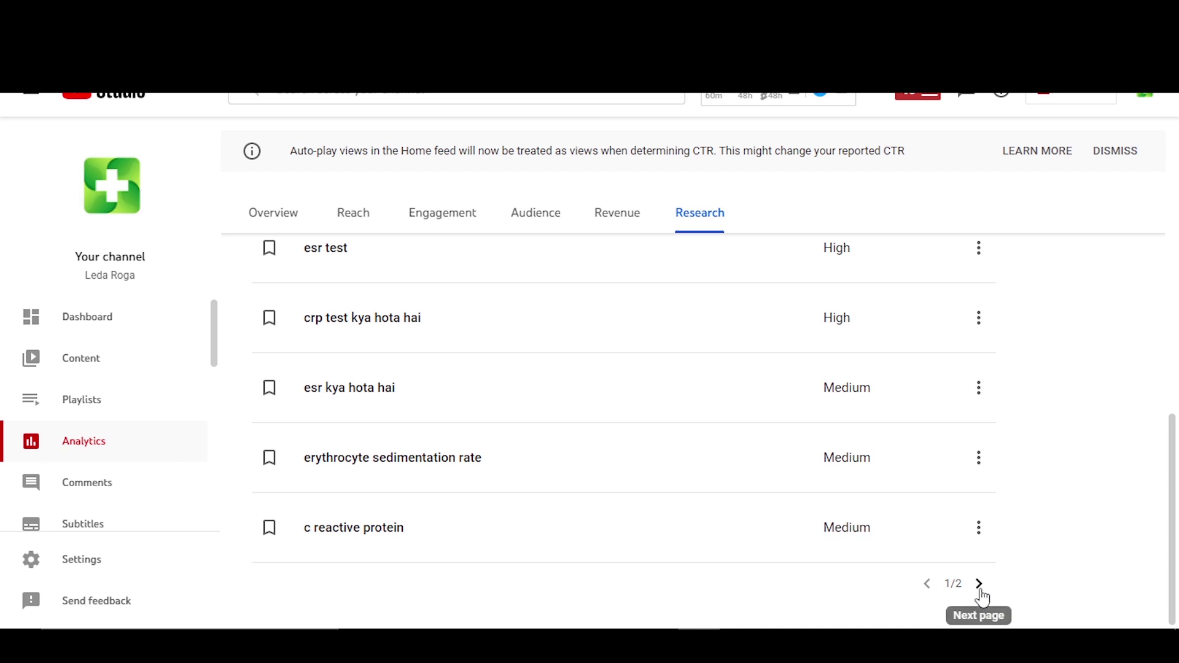
click(980, 585)
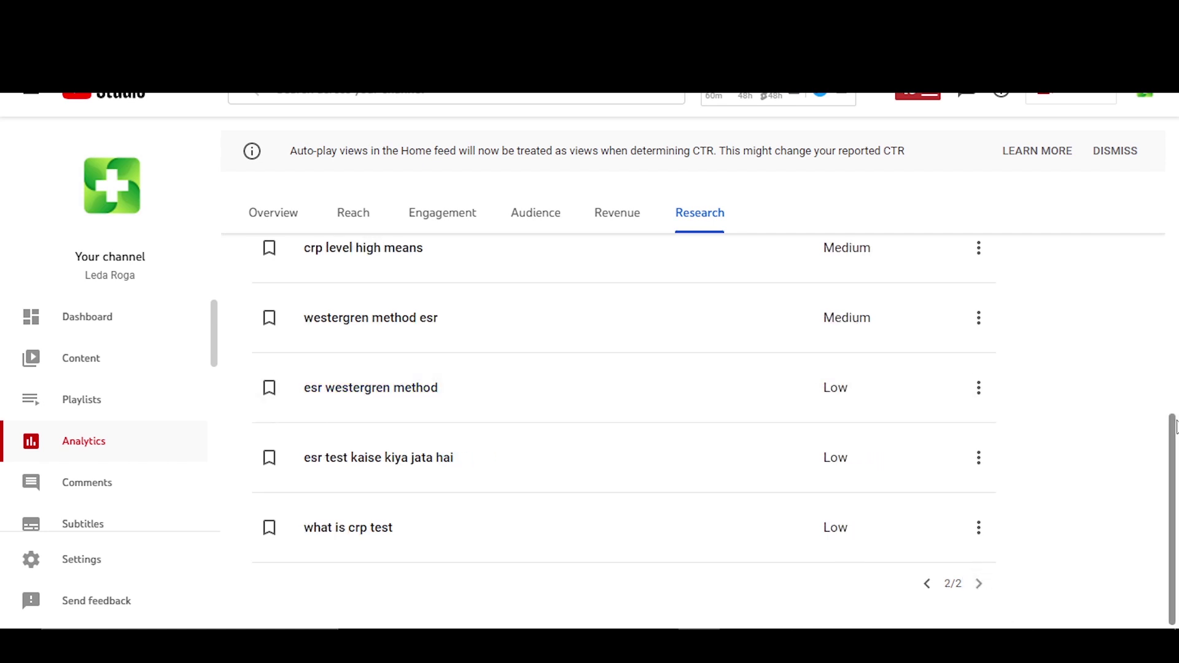
mouse_move(1176, 426)
mouse_down()
mouse_move(1176, 295)
mouse_move(1176, 438)
mouse_up()
click(926, 584)
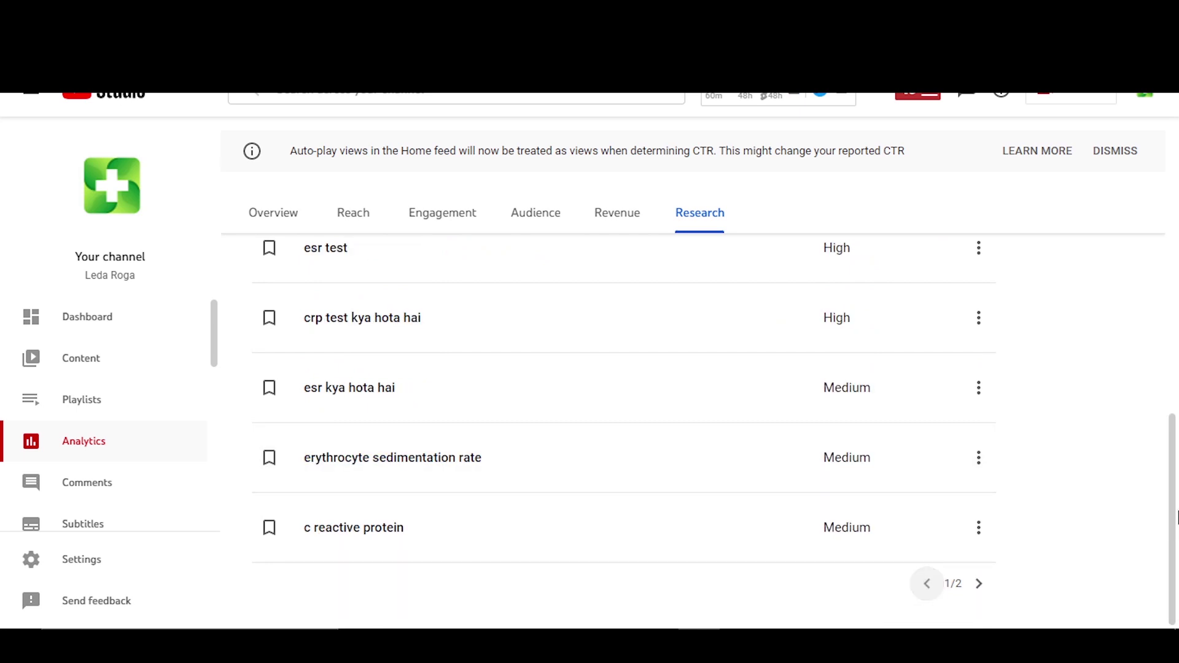
Filter the Your viewers' searches list to Content gaps only.
drag(1176, 516, 1176, 265)
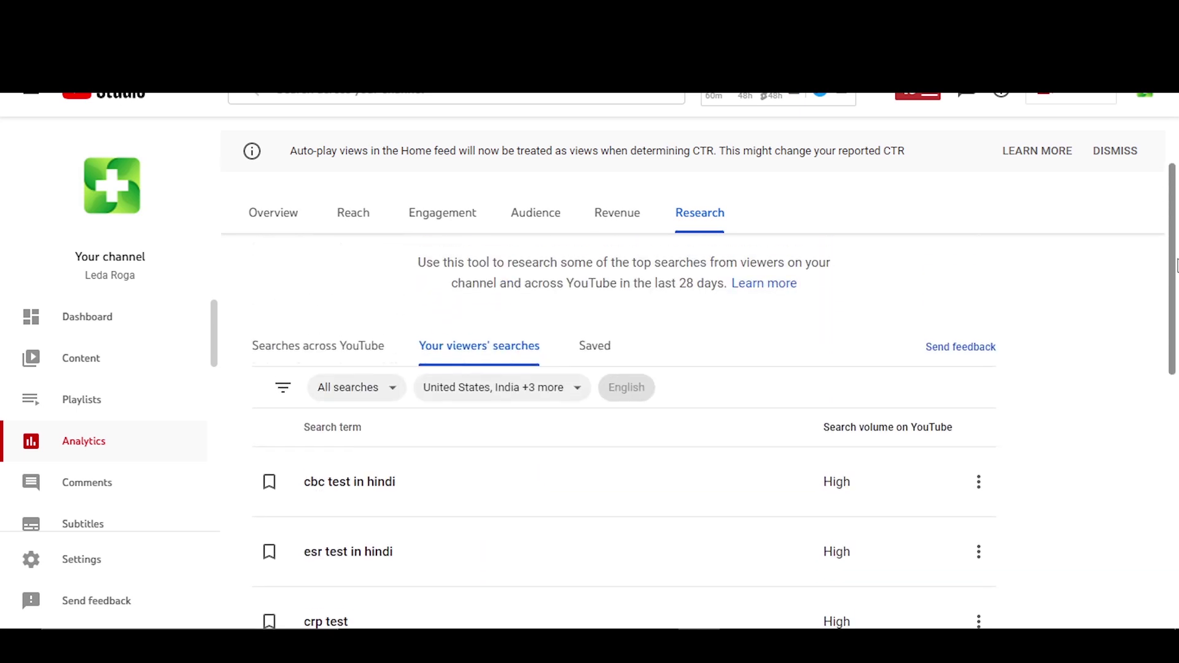
click(354, 406)
click(331, 475)
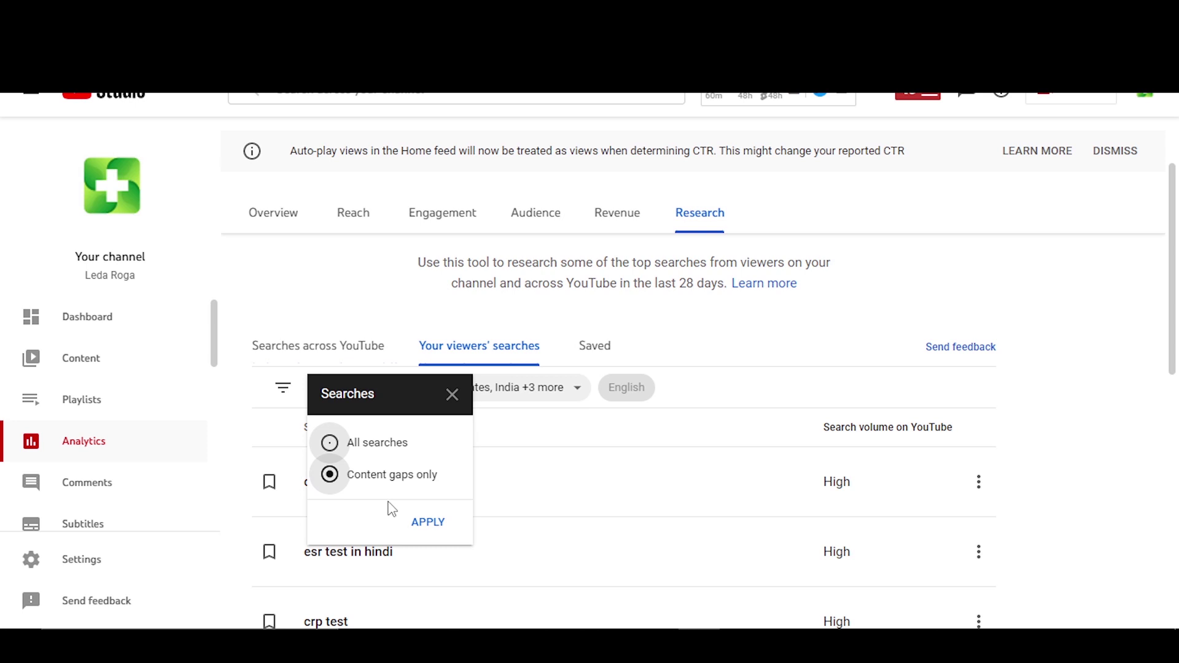
click(440, 523)
Set the filter of the Your viewers' searches list back to All searches.
click(399, 397)
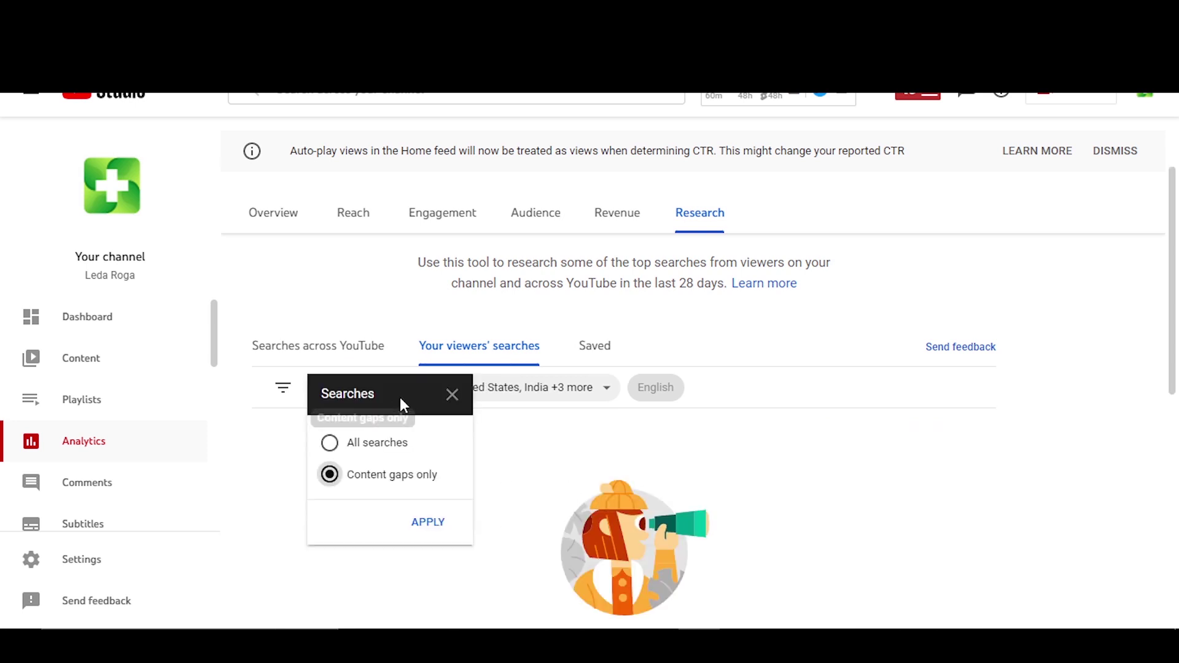
click(330, 443)
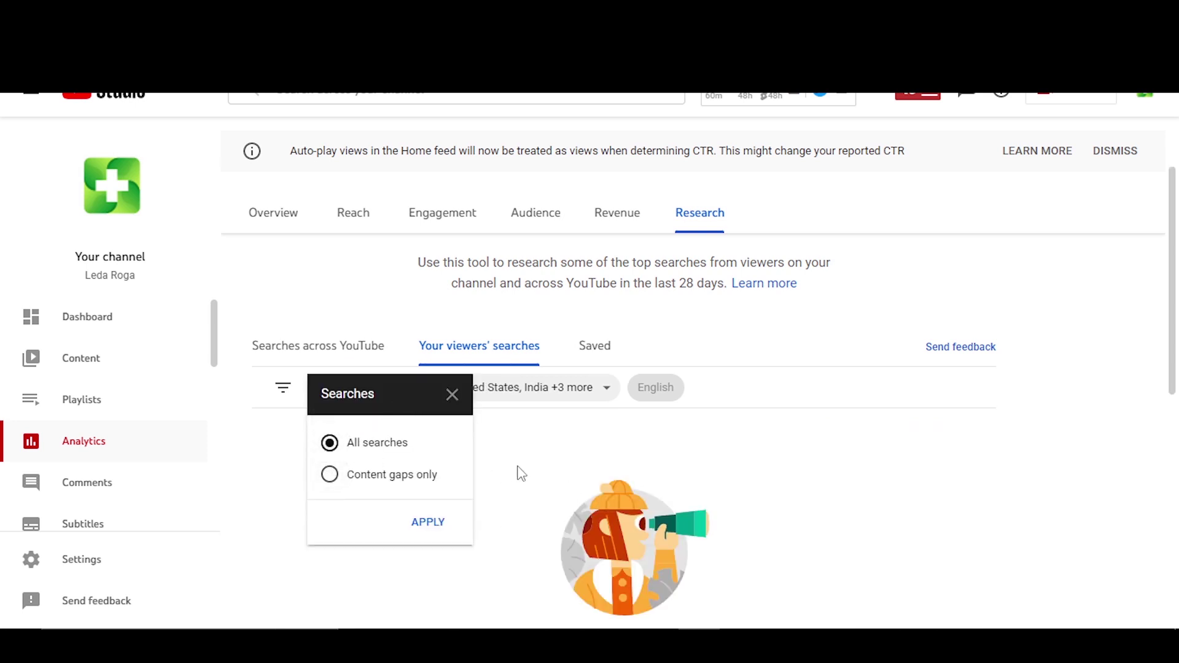
click(424, 536)
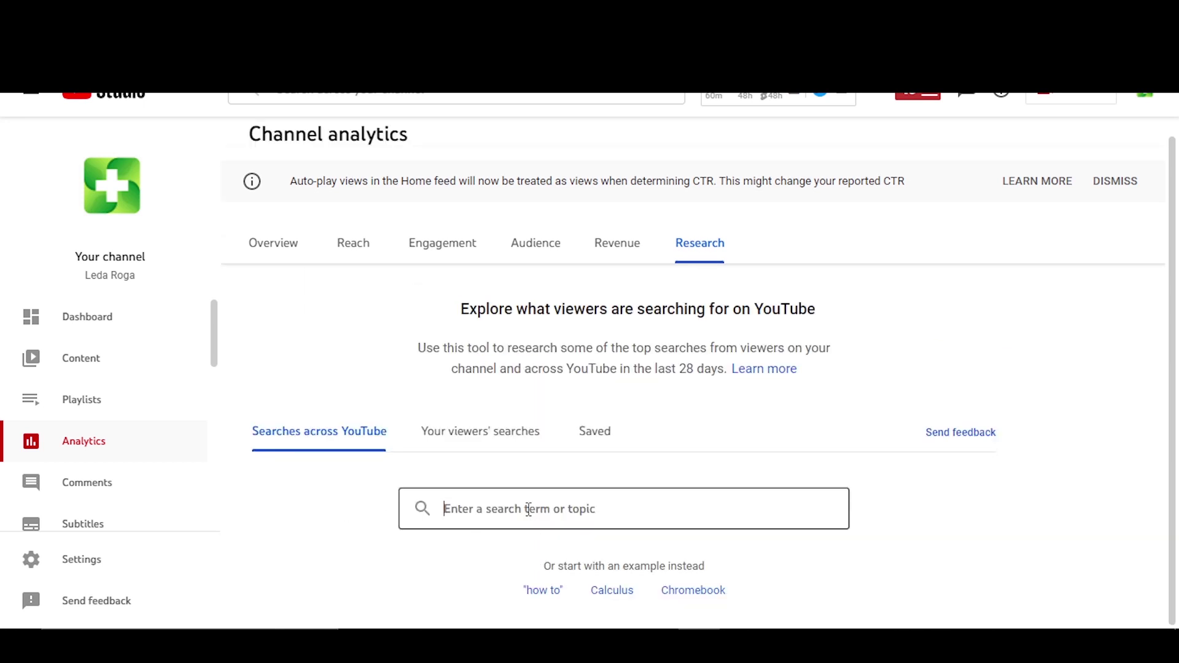
Search across YouTube for facebook app and examine the related terms, their search volumes and content gap labels.
click(528, 509)
text(fac)
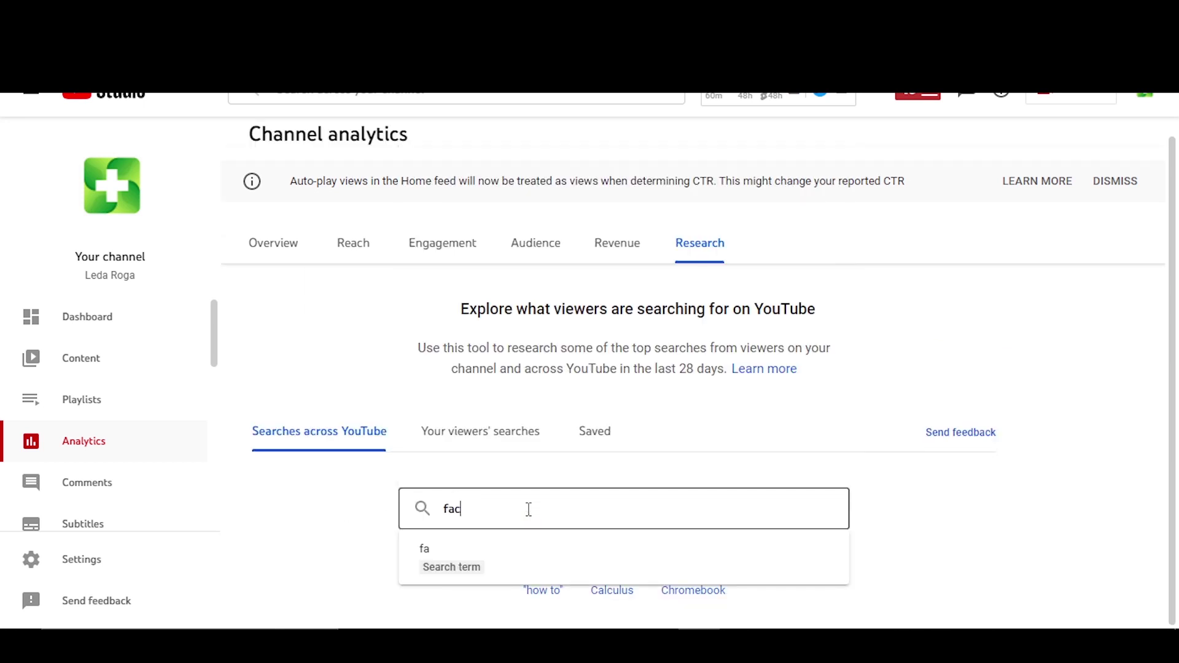
text(ebook app)
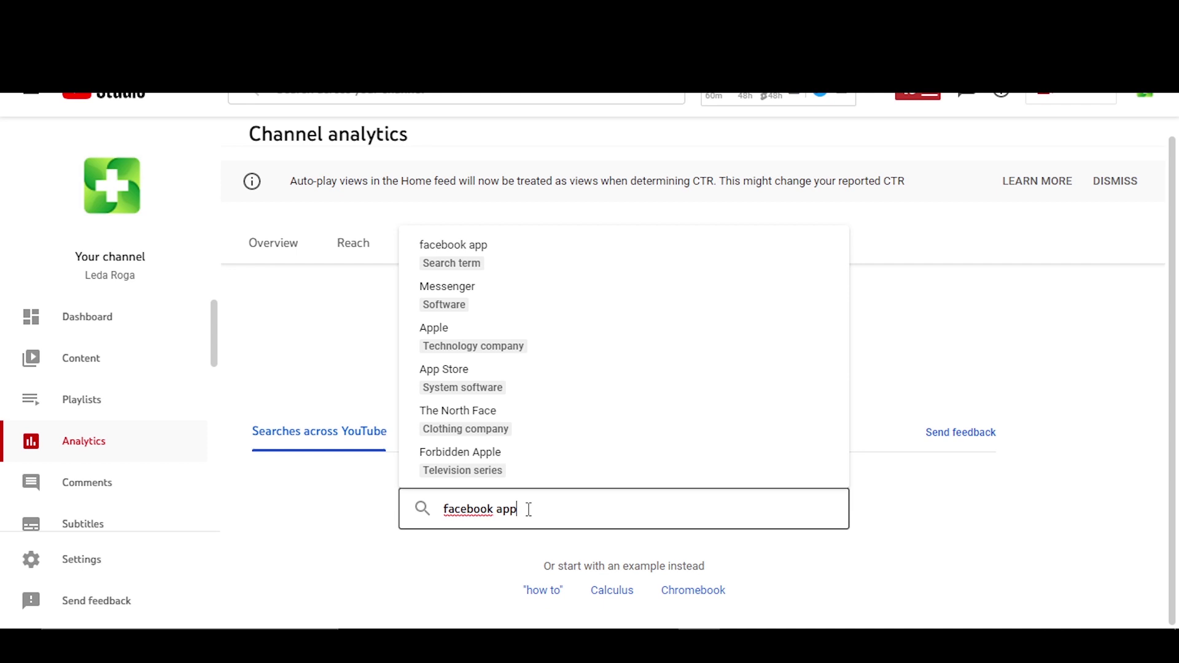
key(Return)
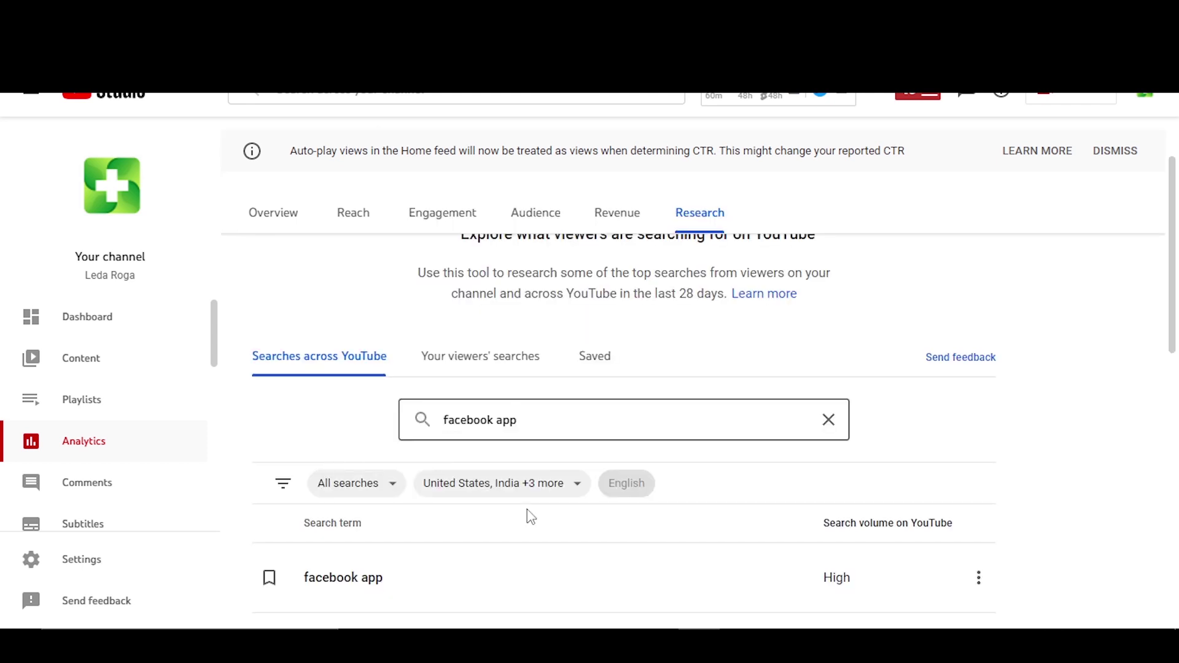
scroll(851, 356, down, 7)
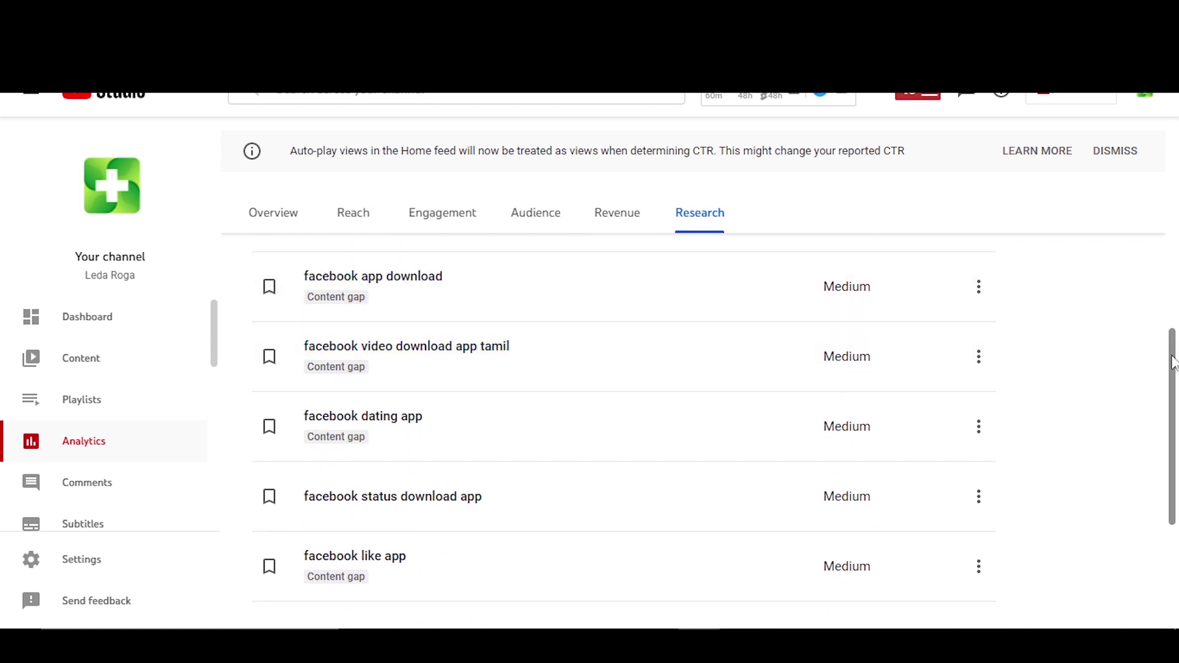
Review the search volumes and content gap labels of the facebook app results and clear the search term.
scroll(1173, 362, up, 2)
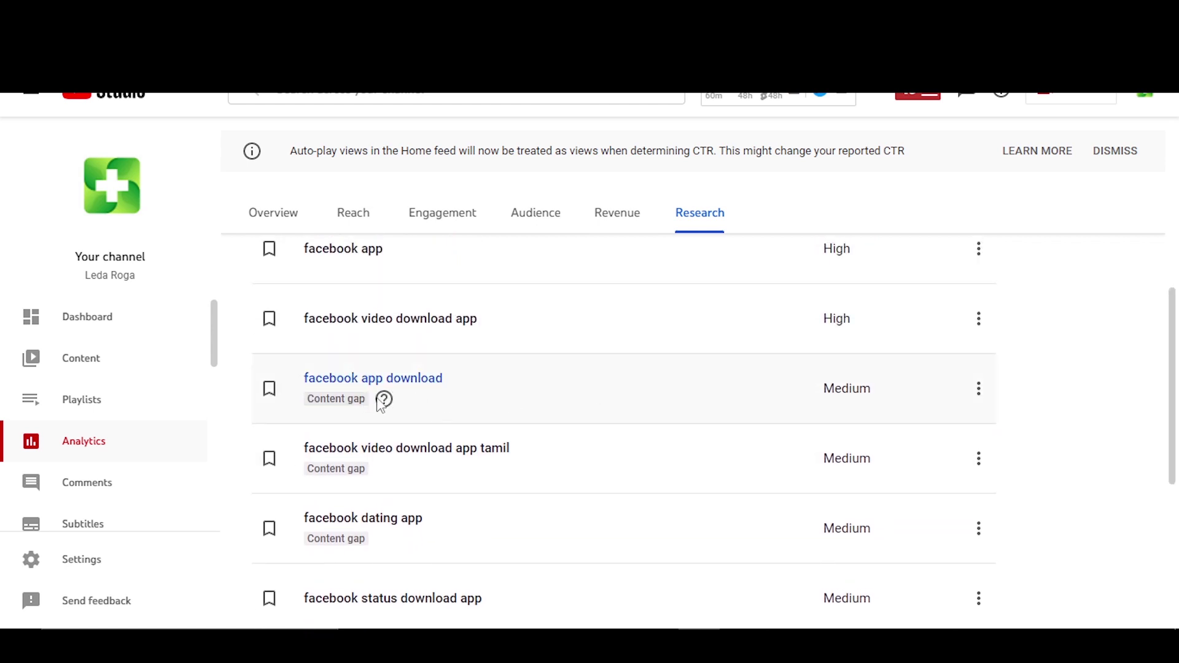
mouse_move(386, 406)
scroll(1174, 347, up, 2)
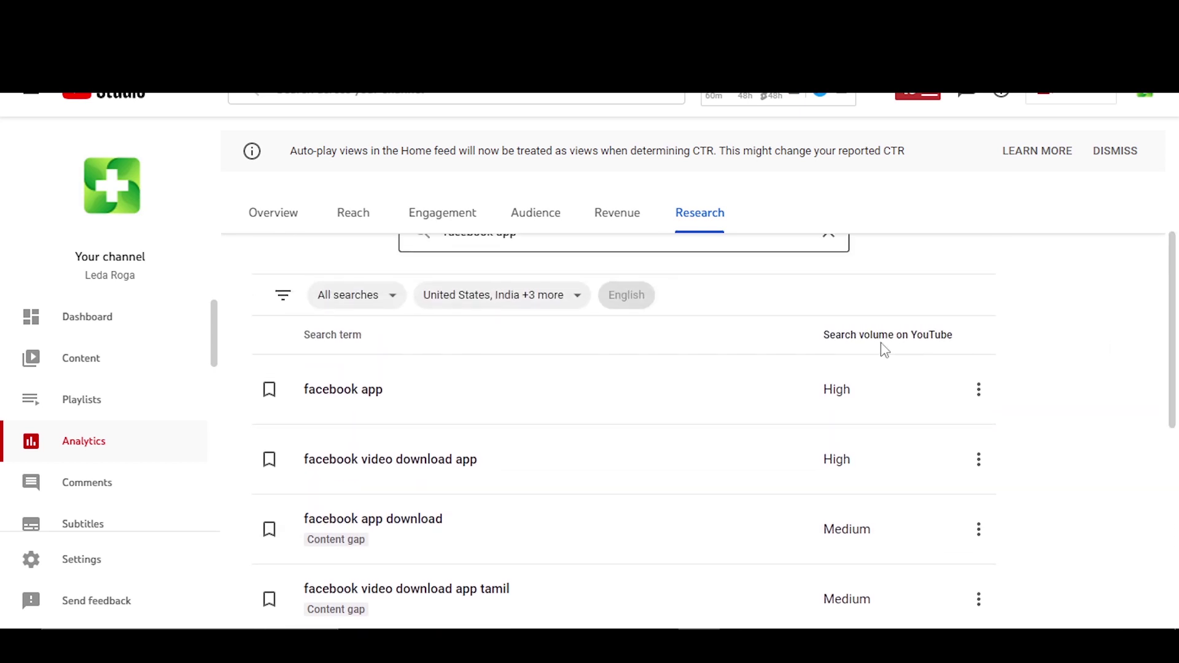
mouse_move(1174, 343)
mouse_down()
mouse_move(1177, 450)
mouse_move(1177, 350)
mouse_up()
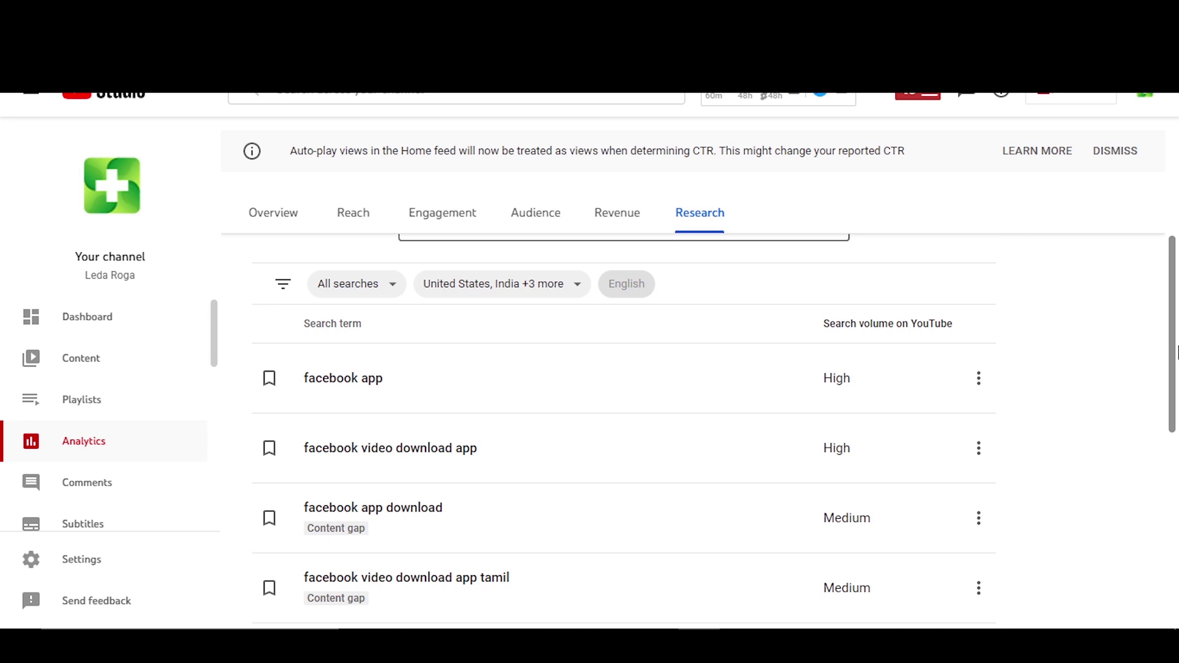
drag(1177, 353, 1177, 301)
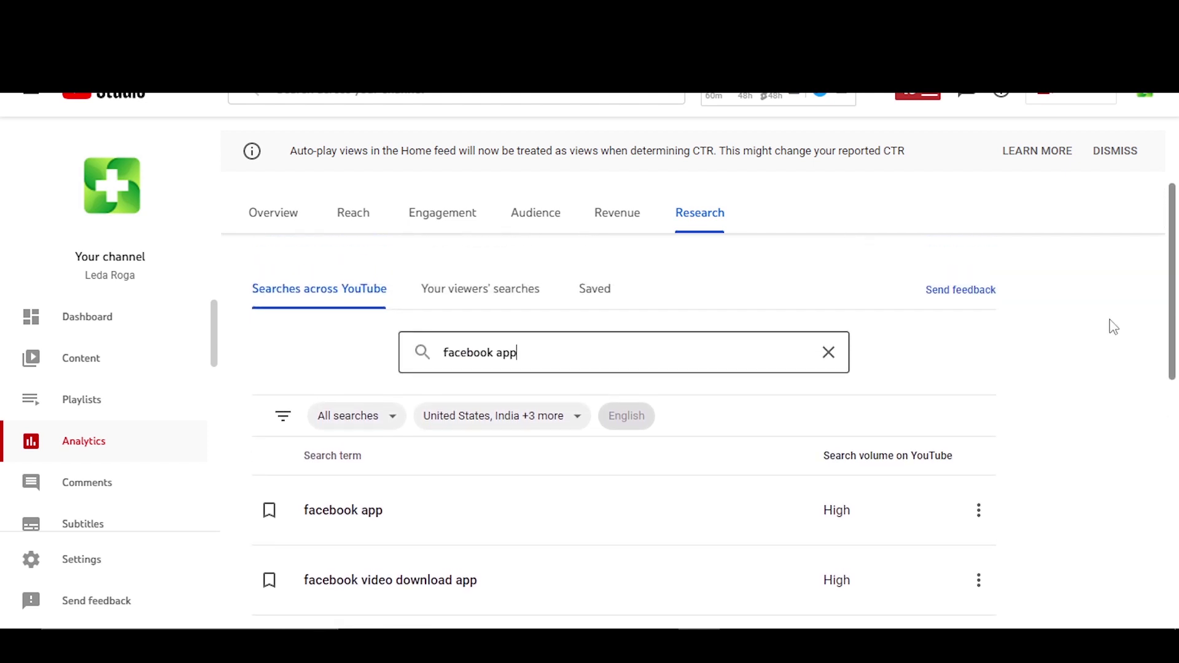
click(837, 359)
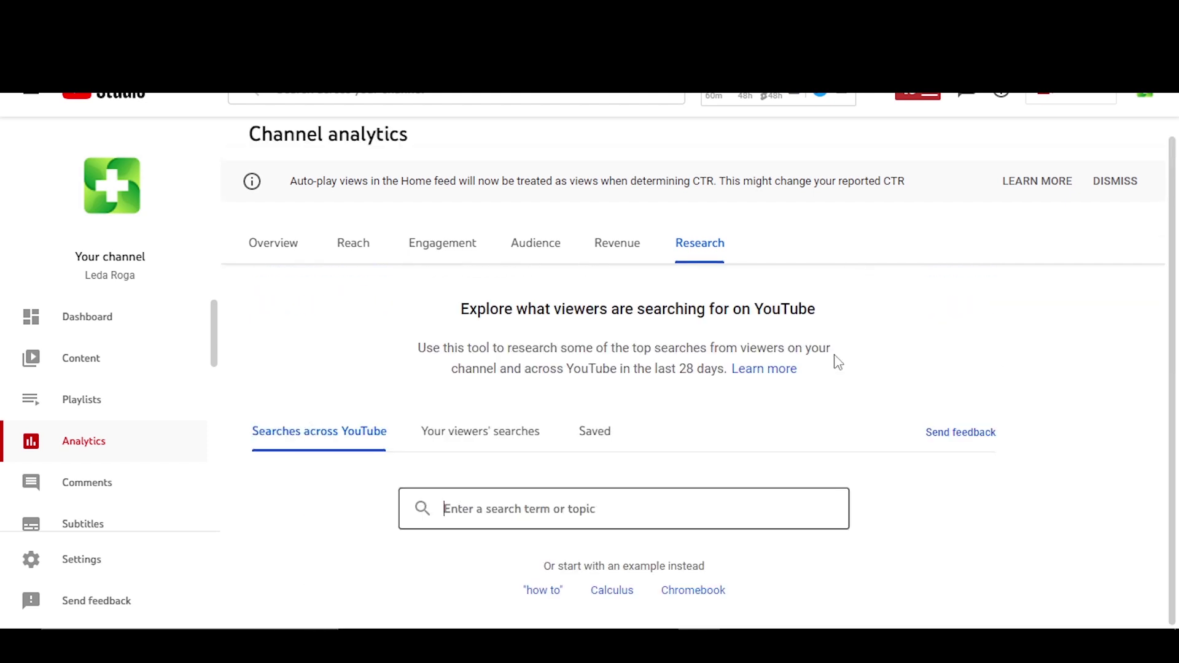
Examine the first page of terms and search volumes under Your viewers' searches.
click(459, 438)
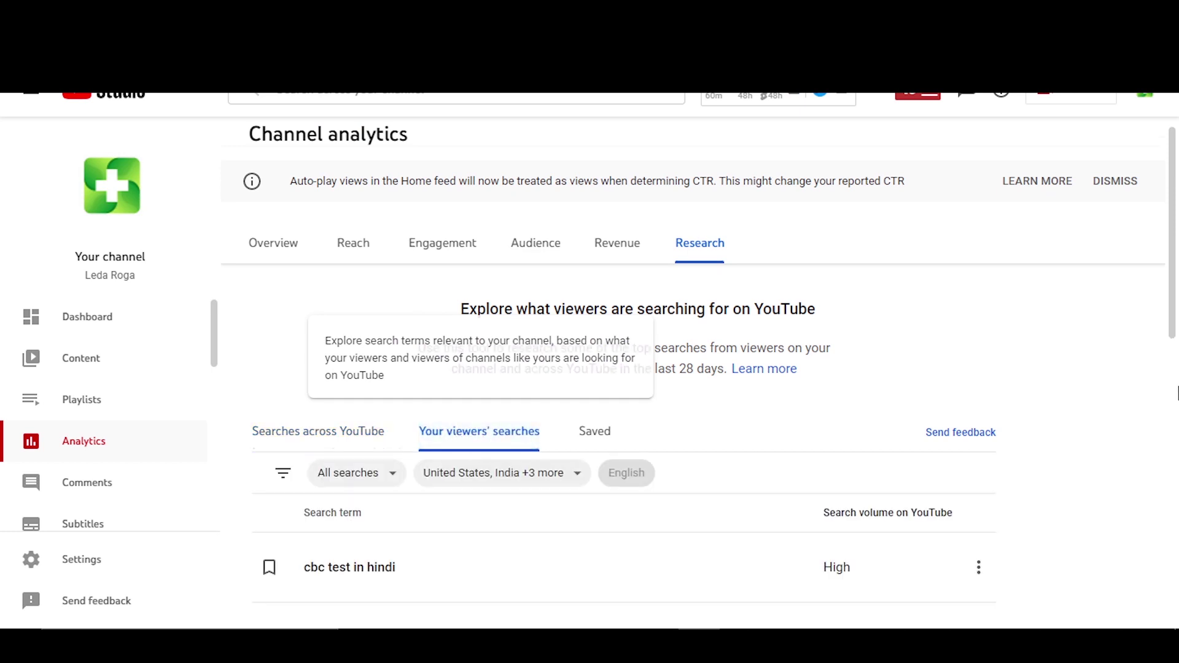
drag(1177, 393, 1176, 363)
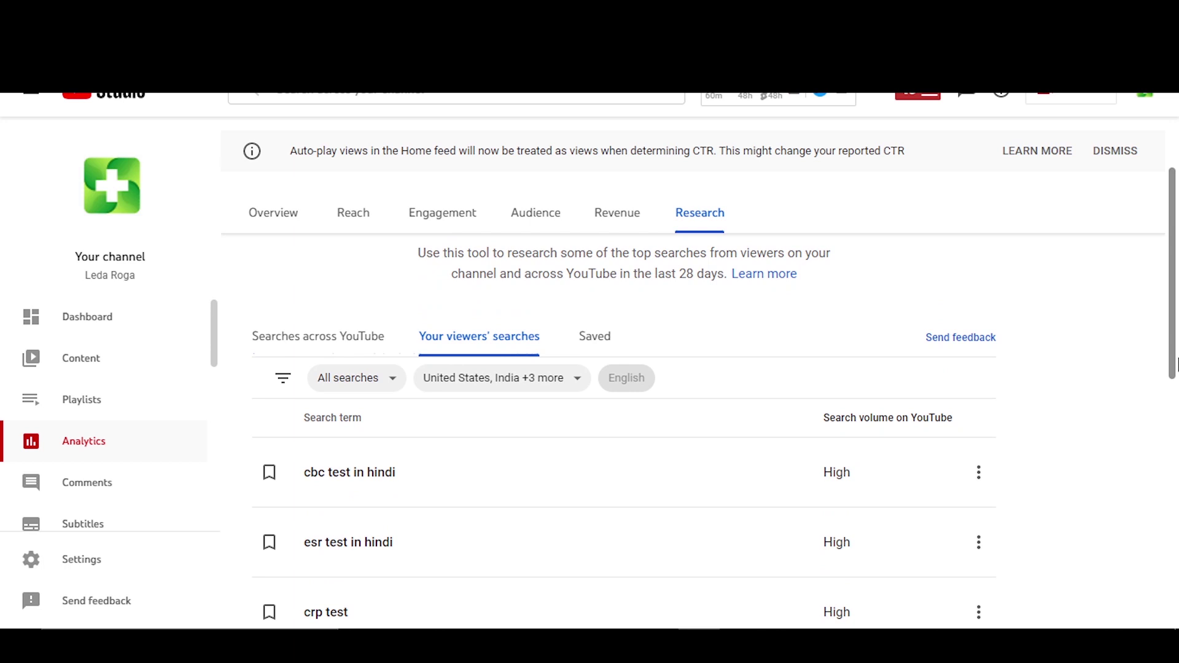
drag(1176, 364, 1177, 610)
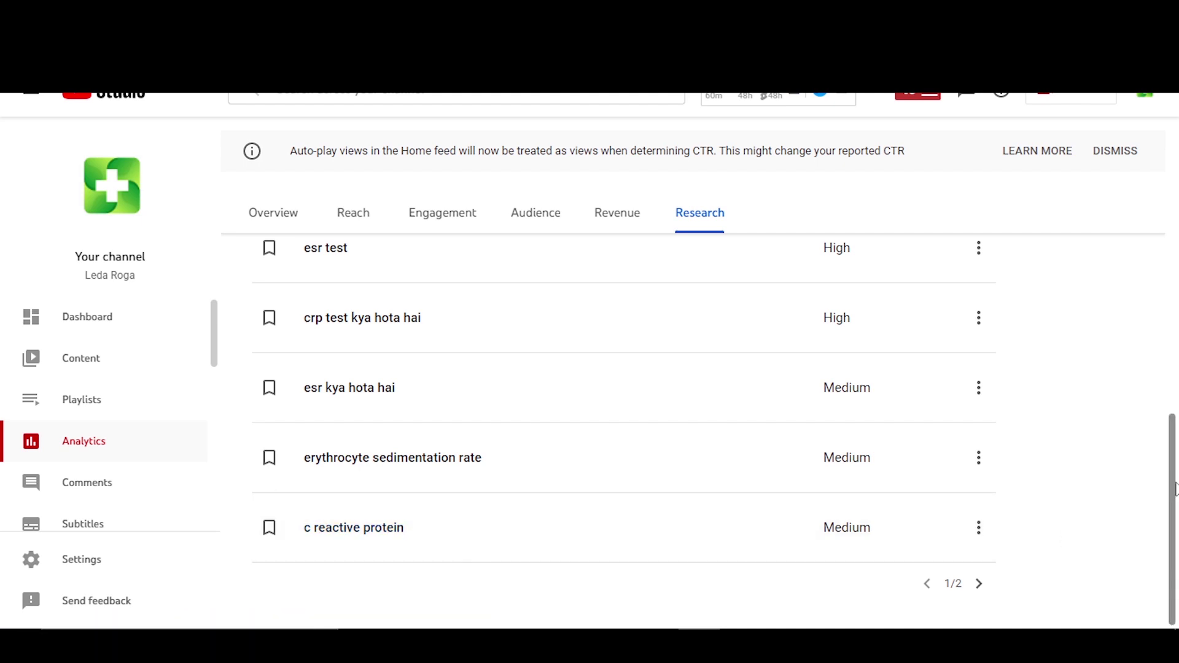
drag(1175, 489, 1176, 229)
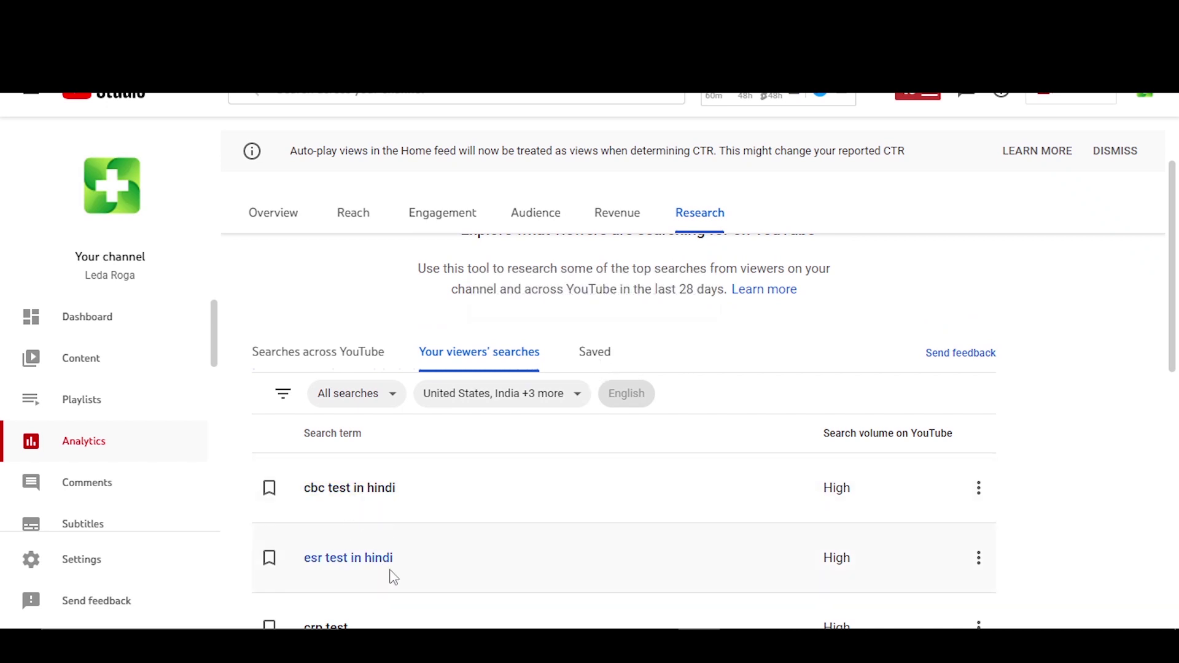
Save the search term crp test from Your viewers' searches and view it in the Saved list.
scroll(545, 569, down, 3)
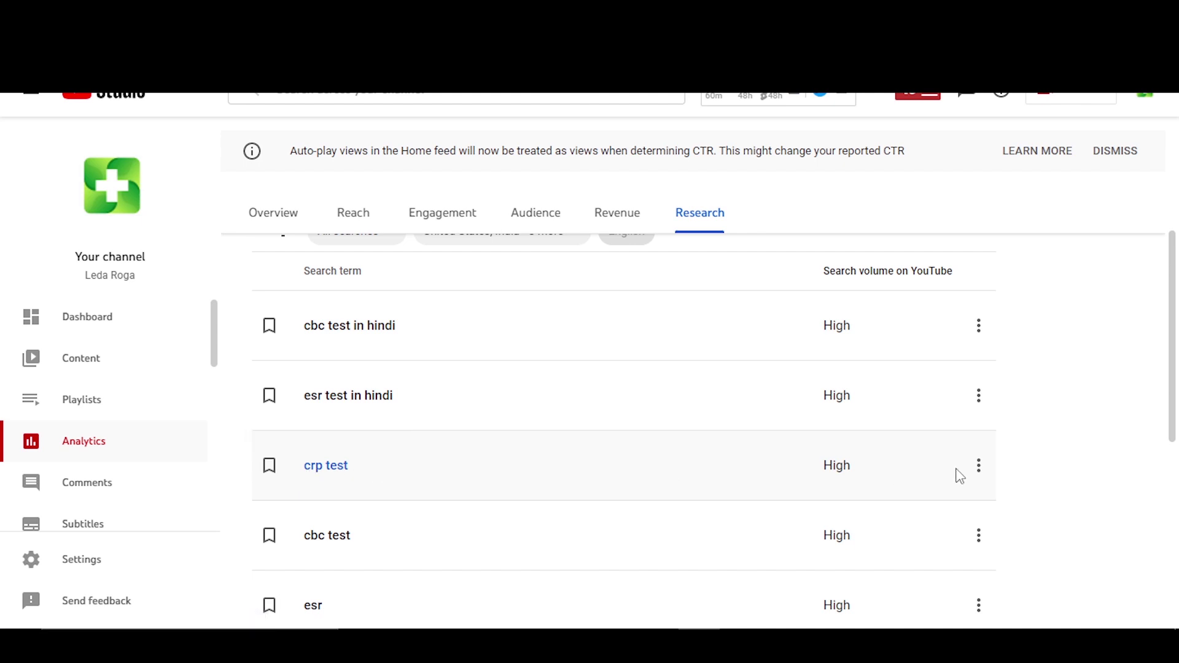
click(979, 468)
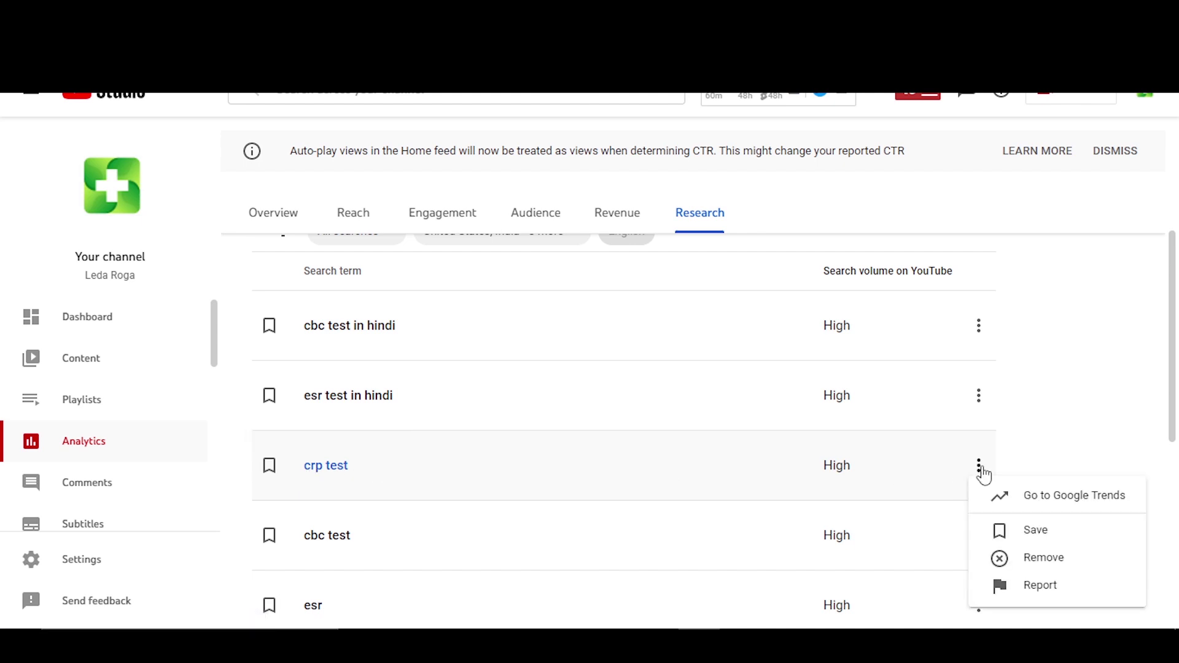
click(1023, 531)
scroll(671, 292, up, 3)
click(595, 363)
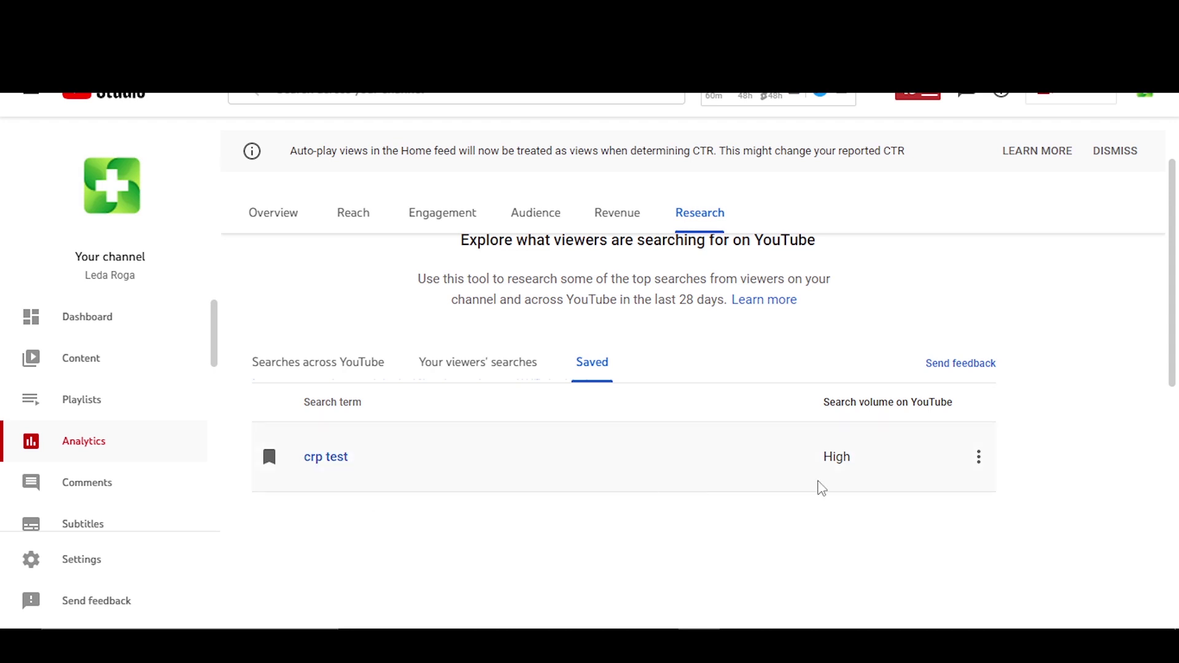
Check the saved mark on crp test under Your viewers' searches and return to Searches across YouTube.
click(474, 371)
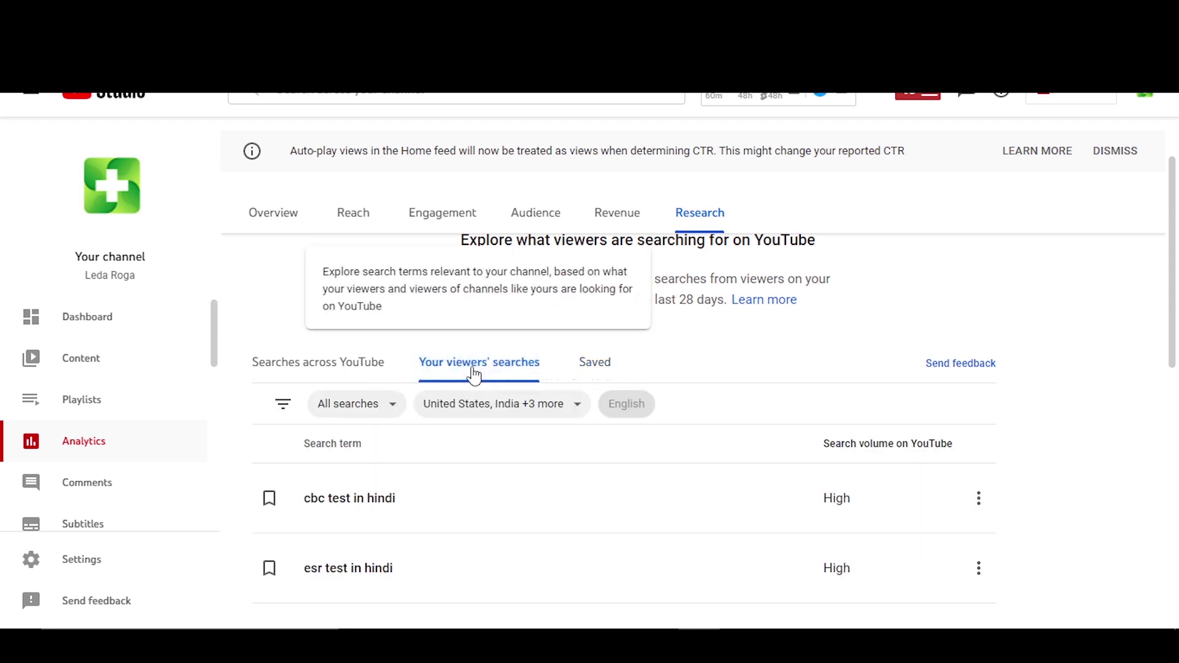
drag(1176, 335, 1177, 355)
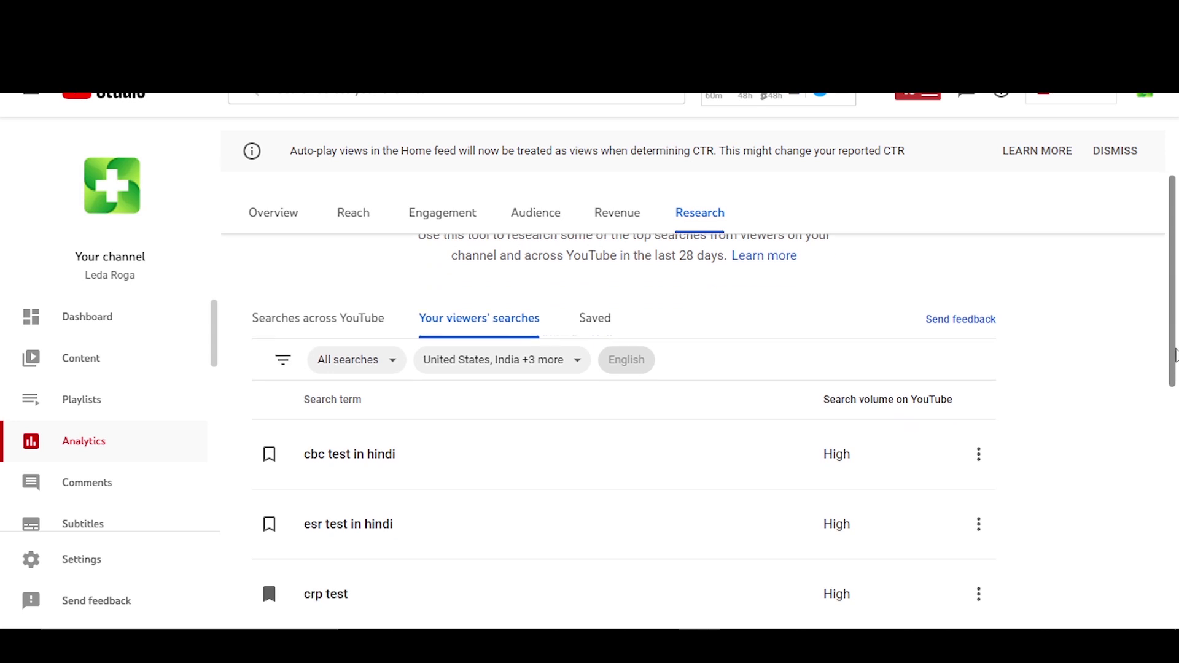
click(339, 327)
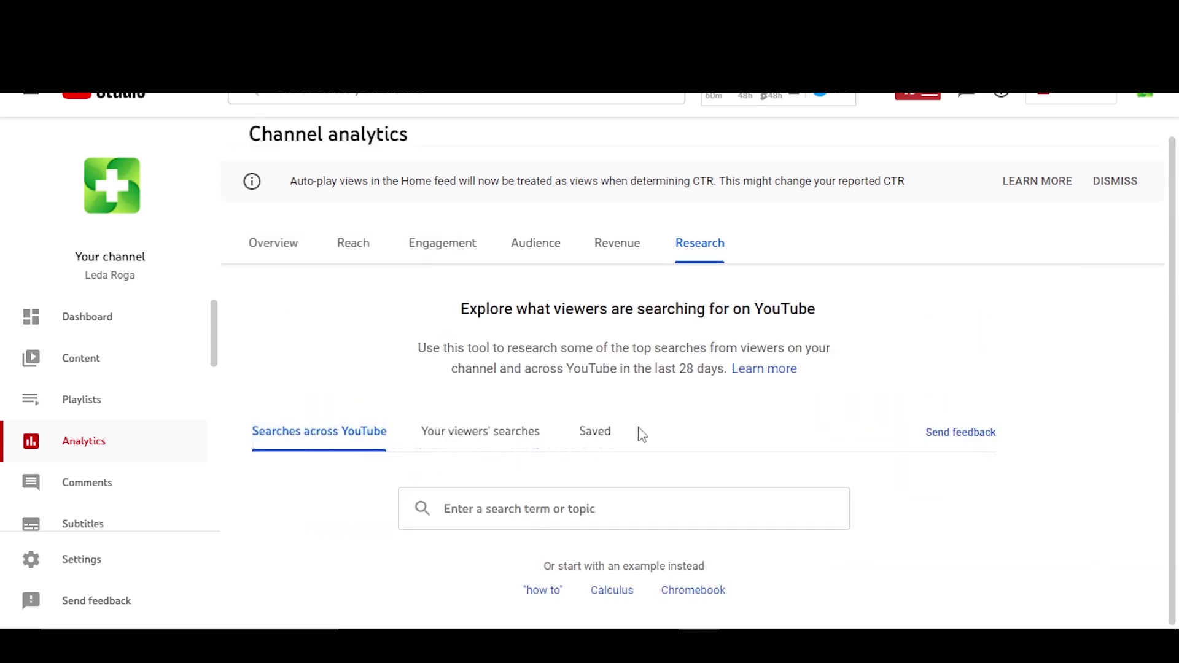